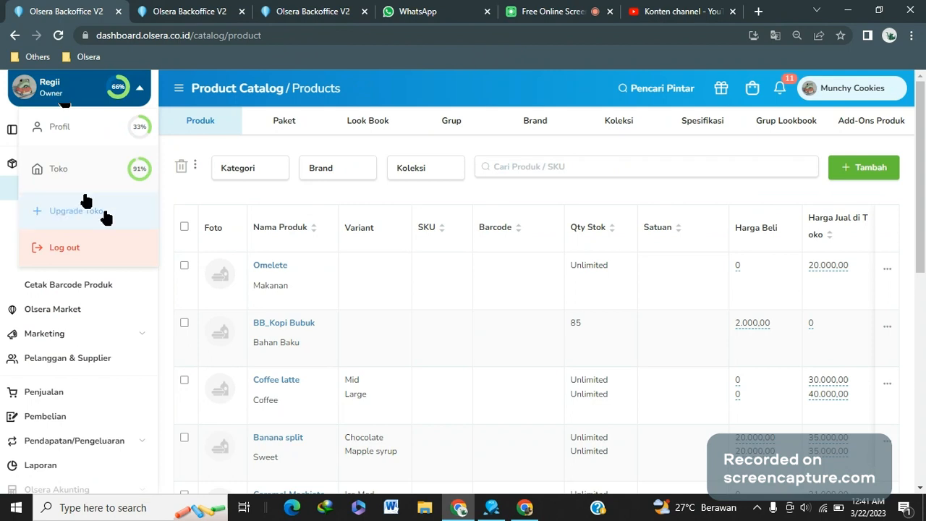
Open the profile and change the interface language to English (US)
click(105, 141)
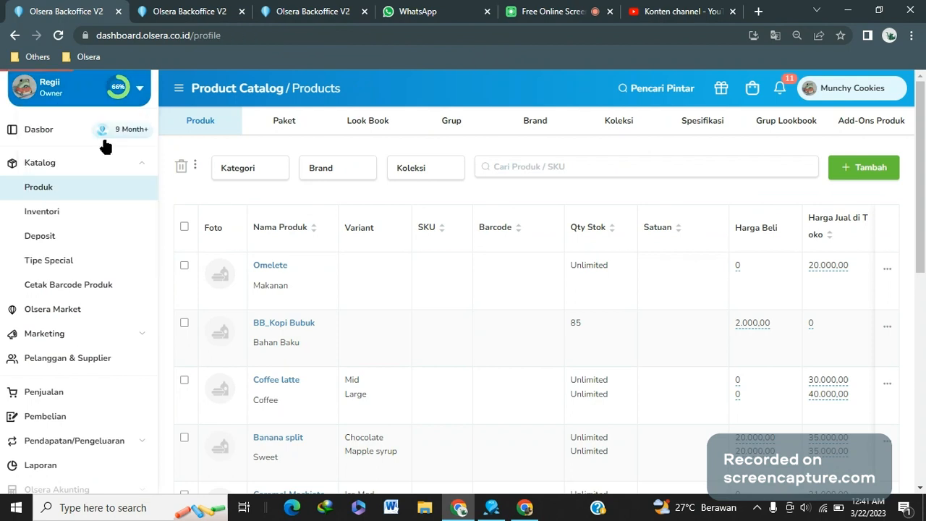
scroll(304, 376, down, 2)
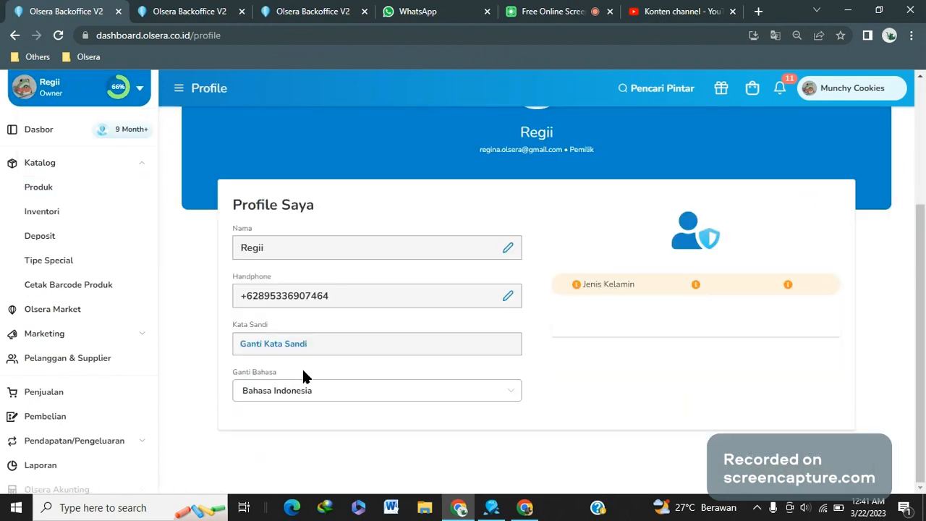
click(302, 389)
click(267, 448)
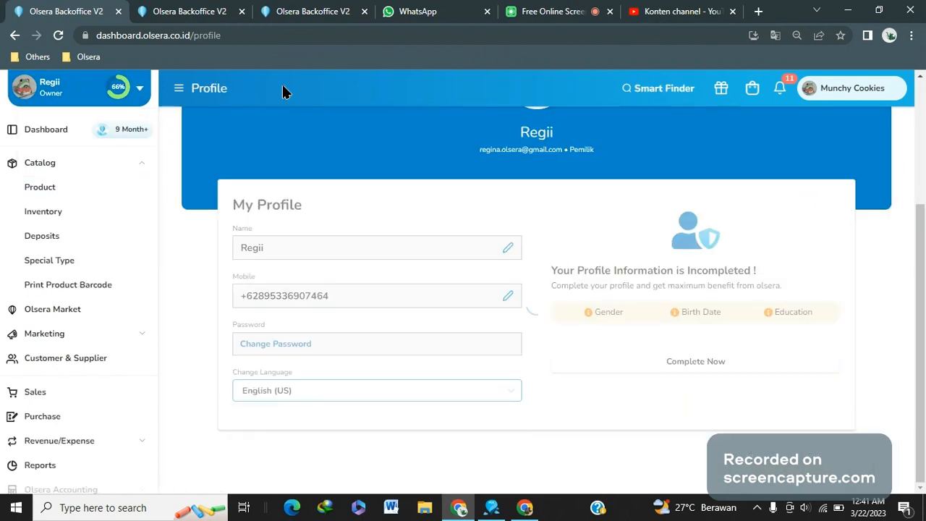
Close the extra backoffice browser tabs
click(243, 12)
click(243, 12)
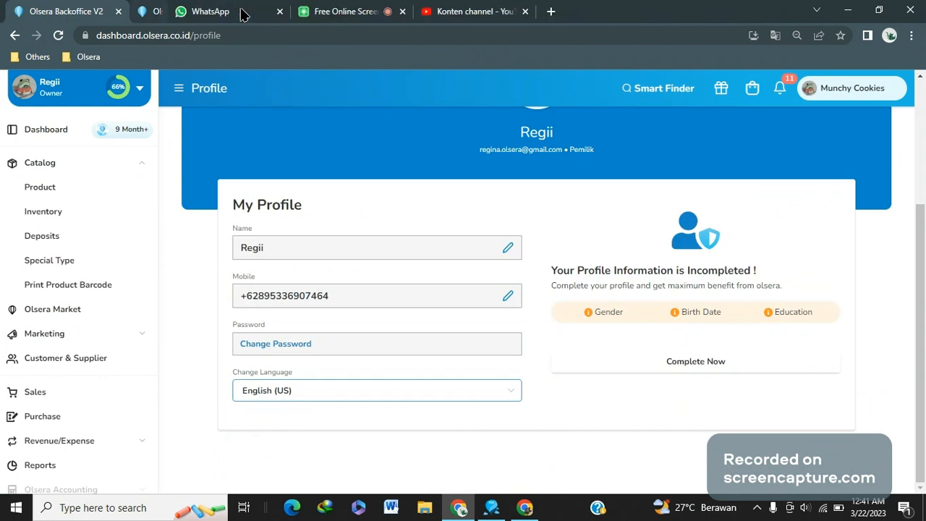
click(106, 166)
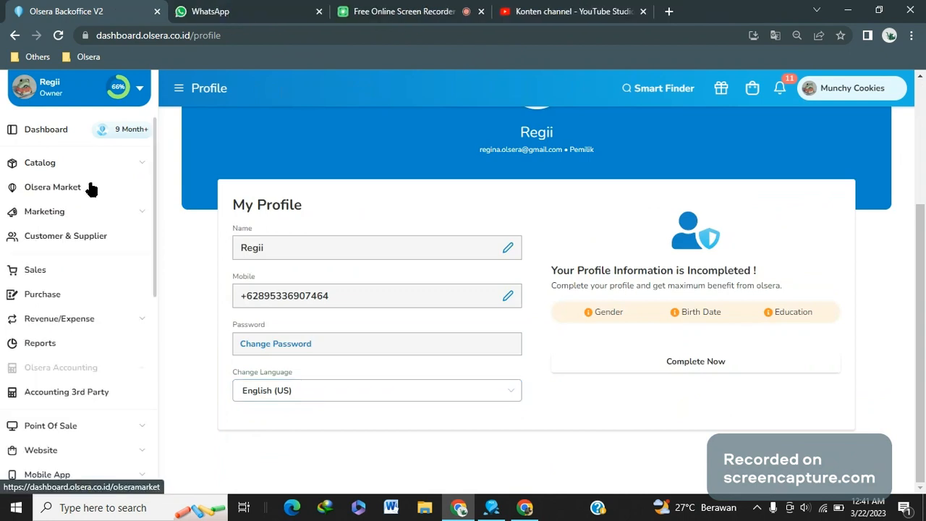
click(86, 166)
Browse the Inventory, Purchase and Sales pages of the backoffice
click(66, 212)
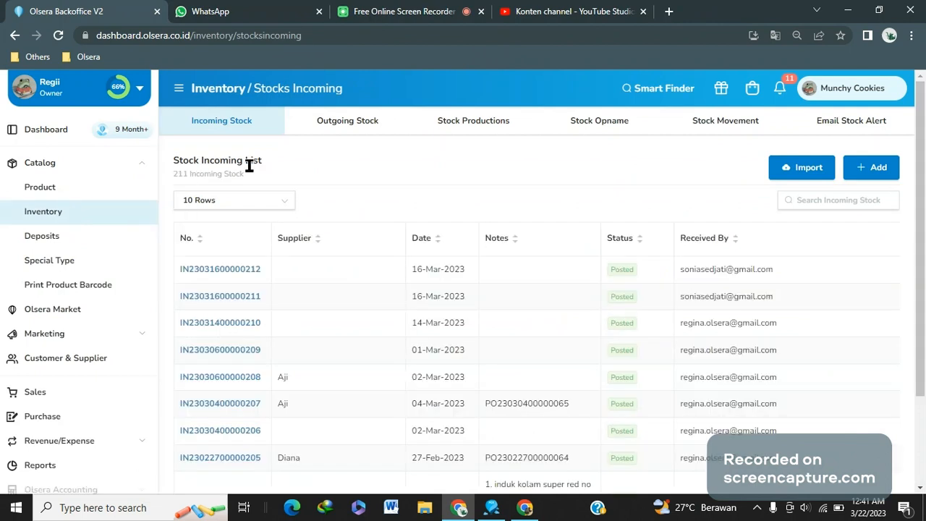
click(55, 417)
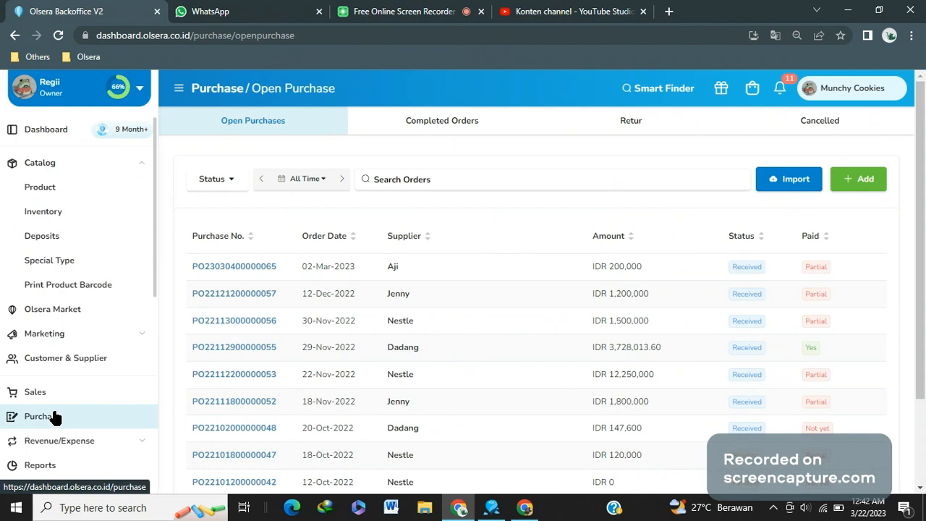
click(91, 220)
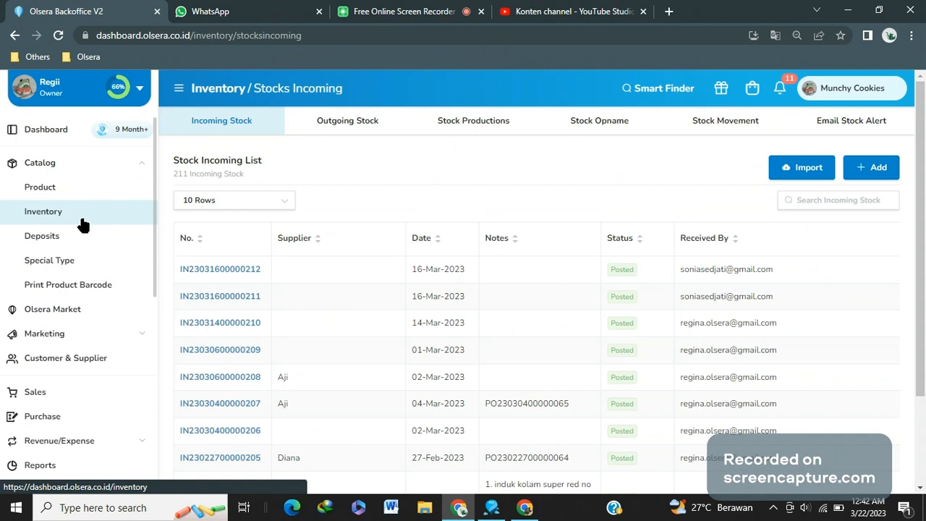
click(64, 403)
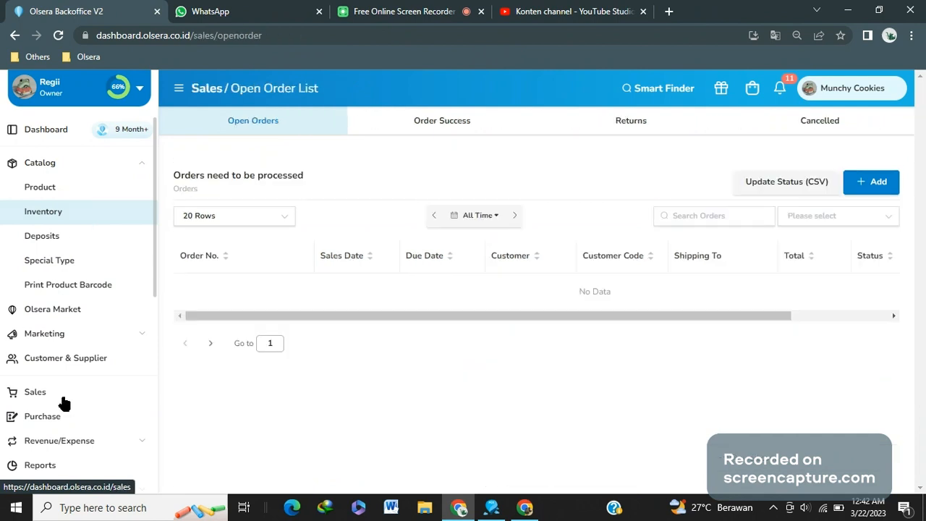
click(888, 185)
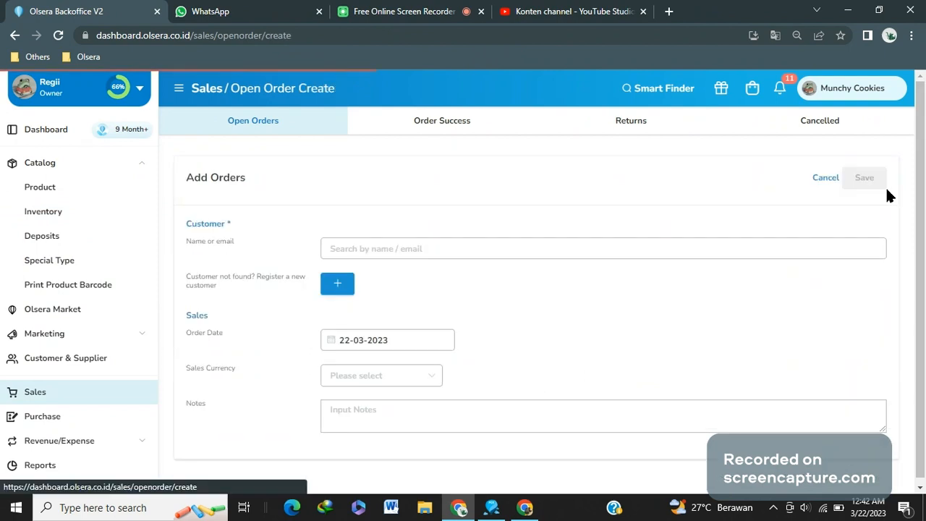
click(366, 255)
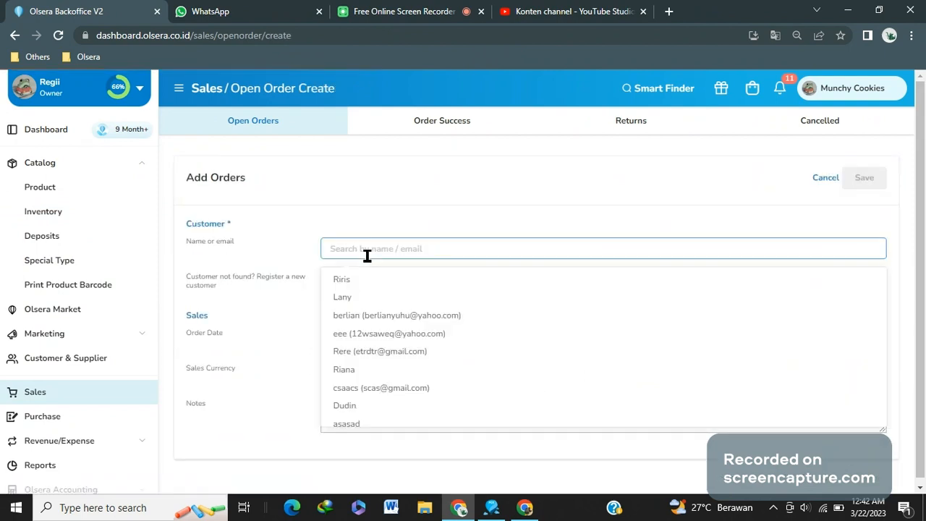
click(94, 417)
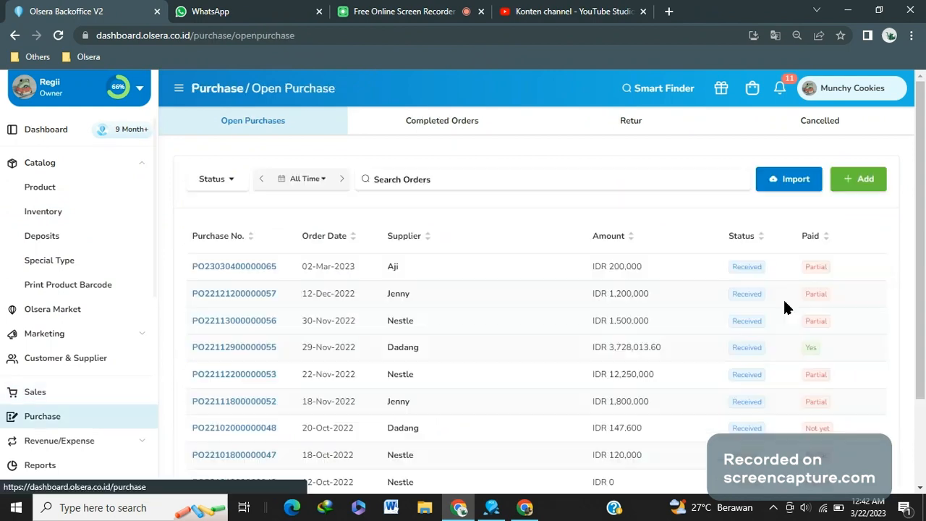
click(851, 183)
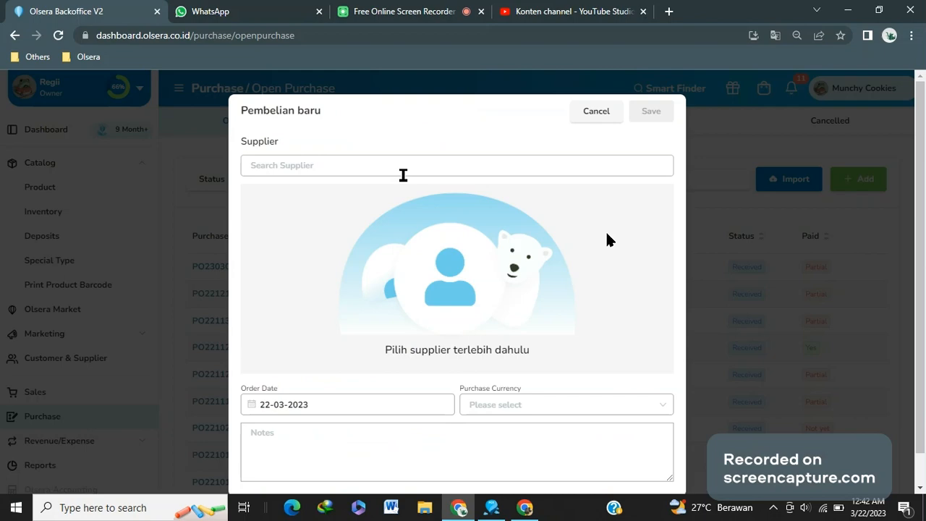
click(430, 171)
click(596, 111)
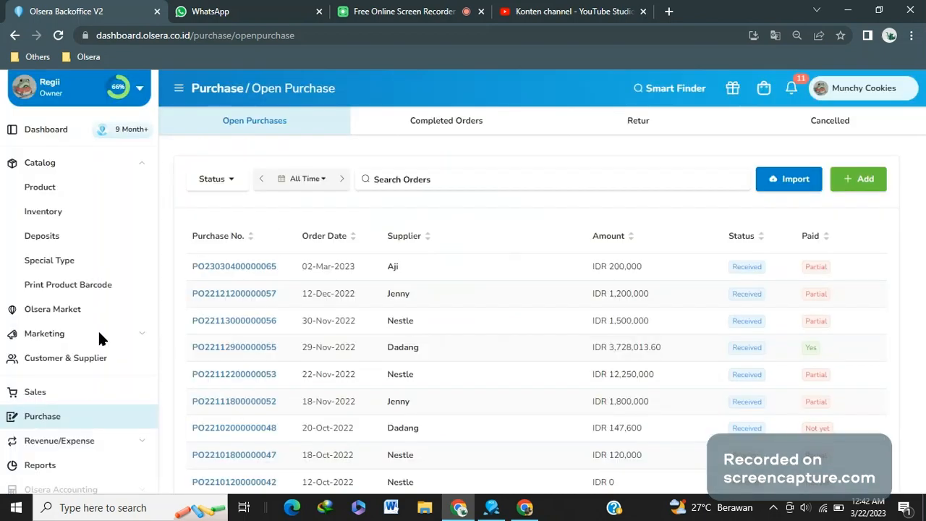
Review the supplier list under Customer & Supplier
click(65, 358)
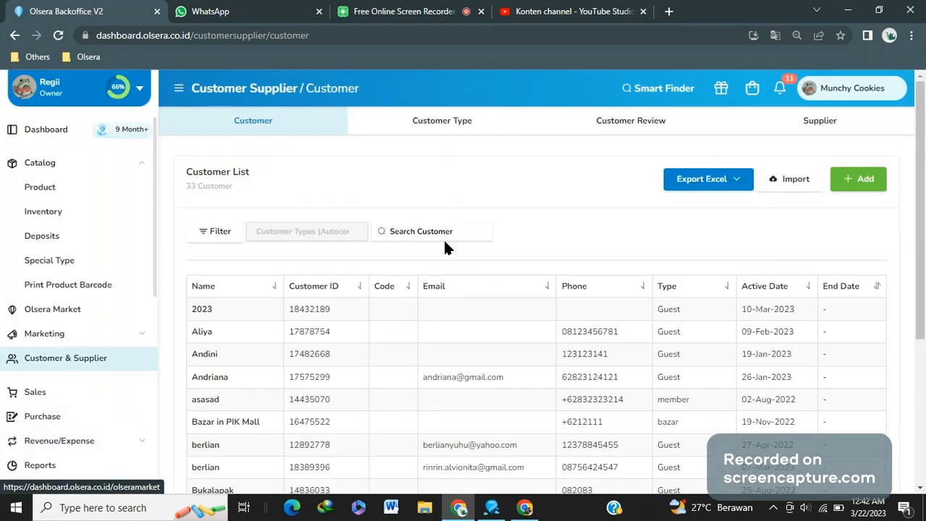
click(734, 133)
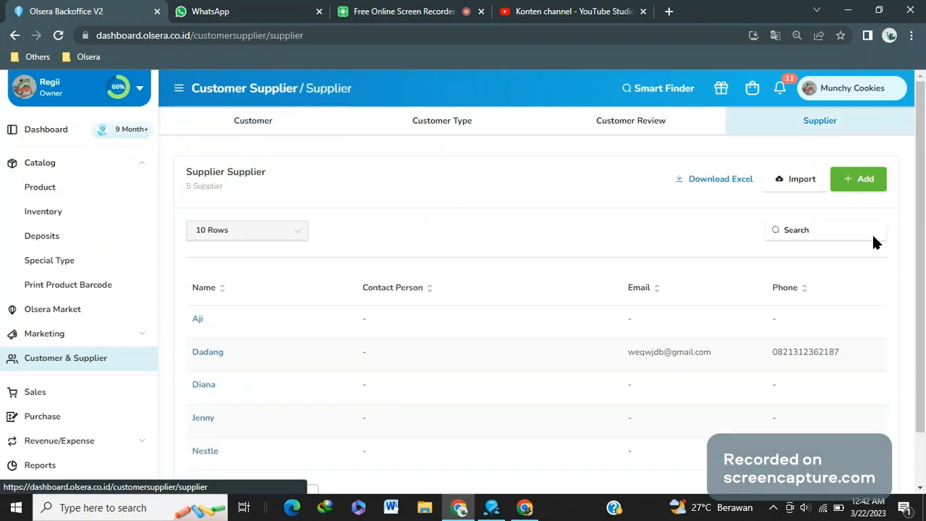
Start a new purchase and choose Nestle as the supplier
click(69, 420)
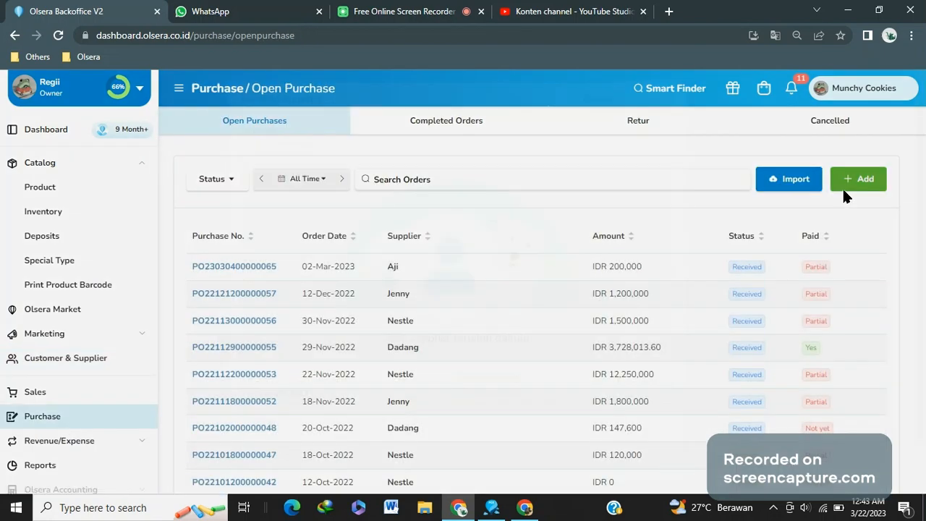
click(843, 189)
click(458, 165)
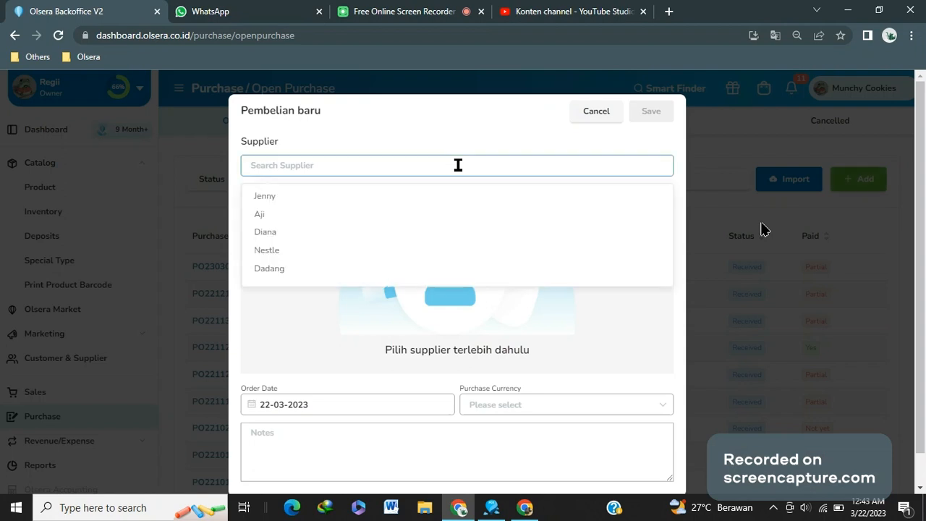
click(349, 250)
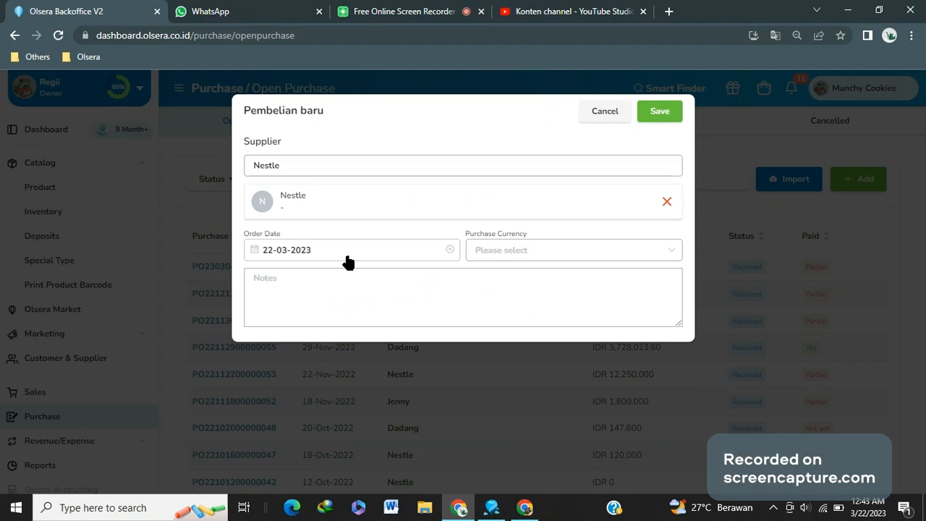
Set the order date to 22-03-2023 and the purchase currency to Rupiah, then save the purchase
click(277, 261)
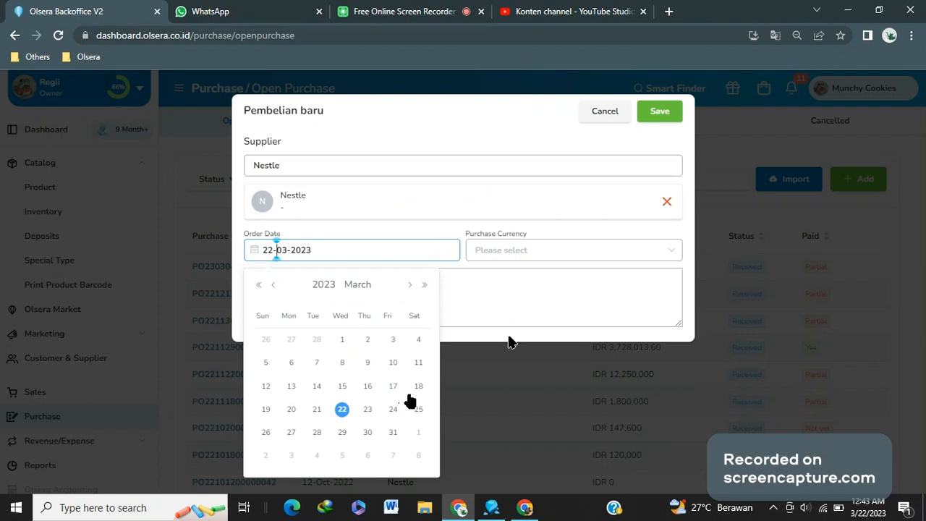
click(342, 410)
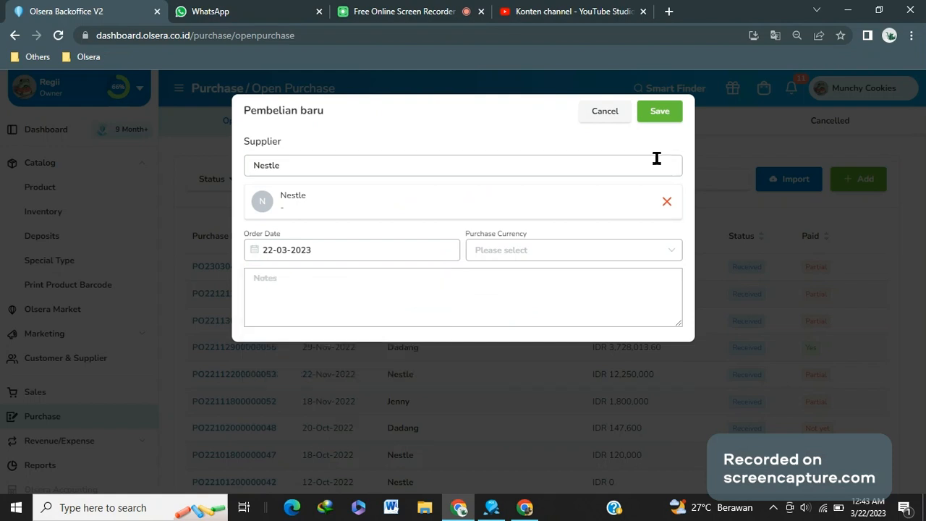
click(571, 251)
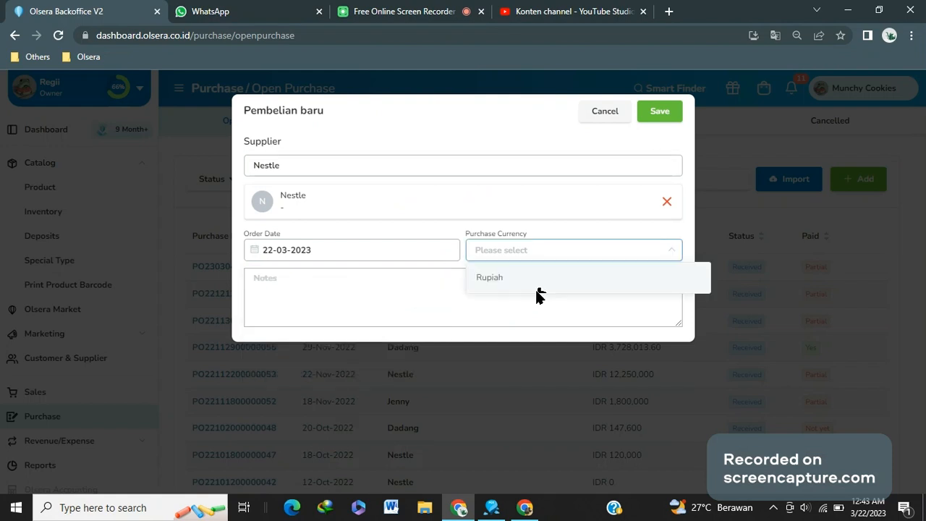
click(537, 286)
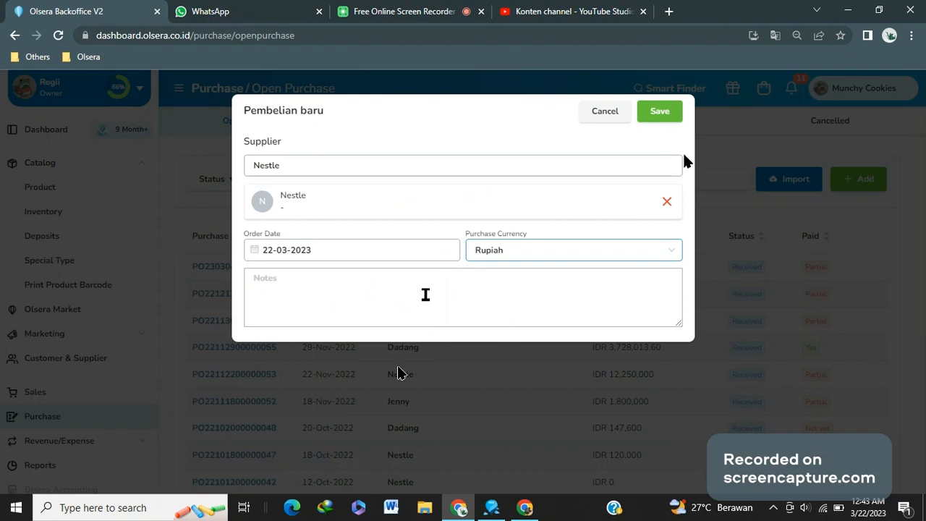
click(666, 112)
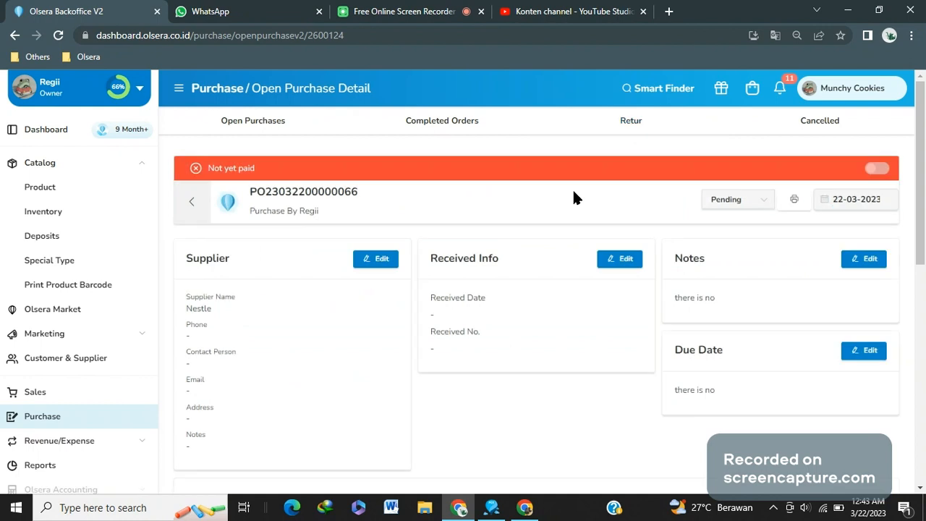
Open the Add Product dialog for the order items and select BB_Kopi Bubuk
scroll(572, 196, down, 4)
click(856, 189)
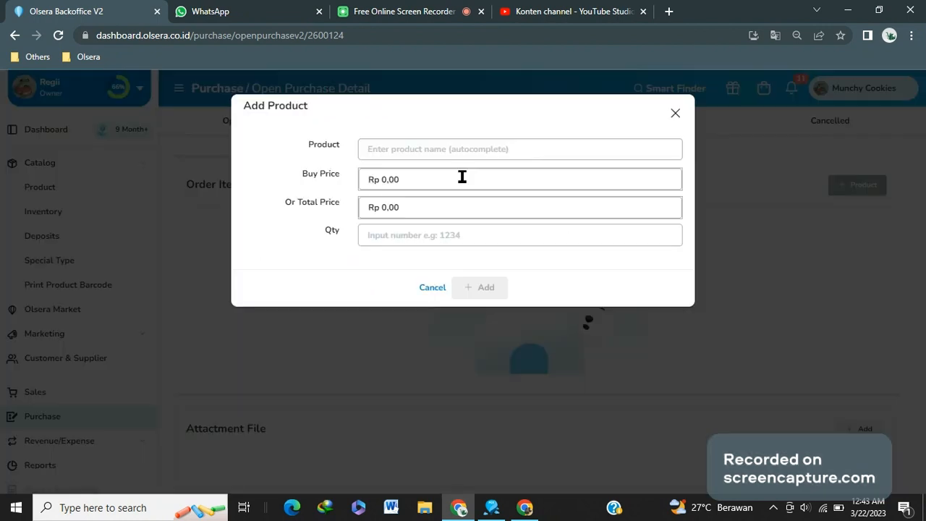
click(517, 148)
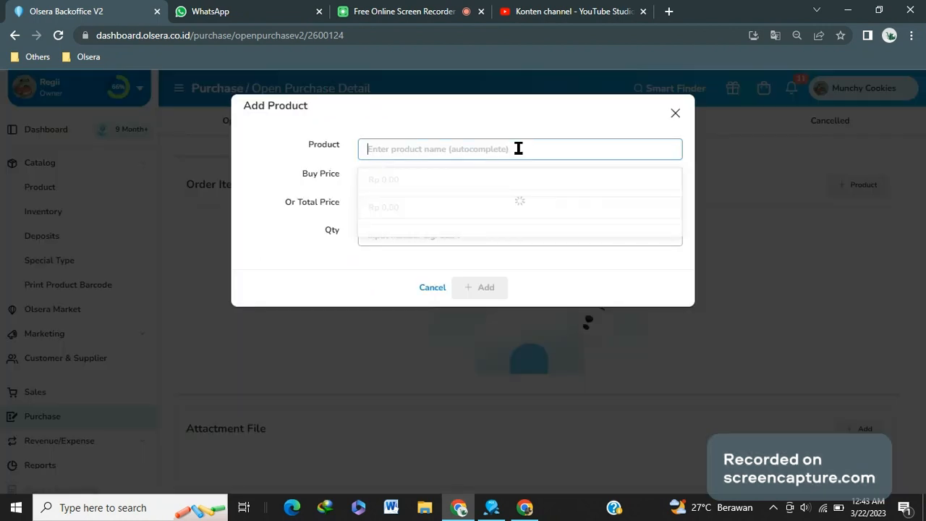
text(coc)
key(ctrl+a)
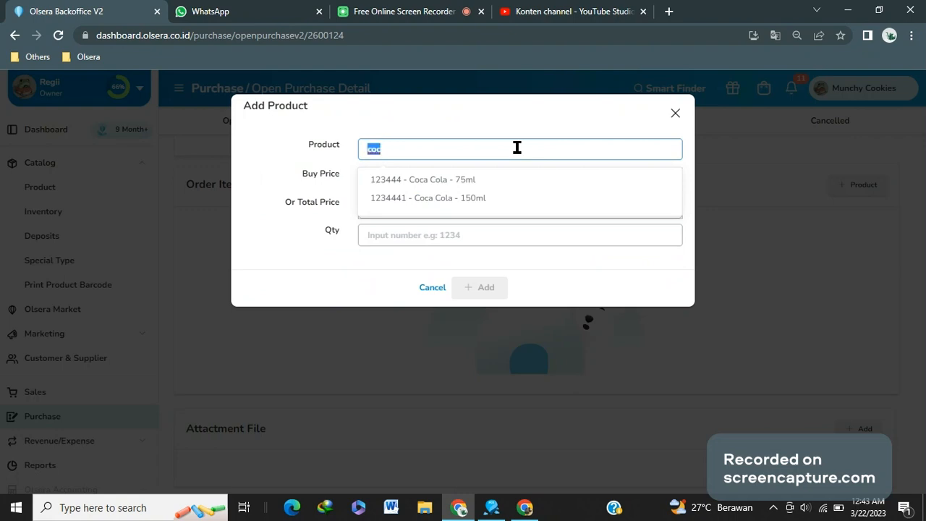
text(bb_)
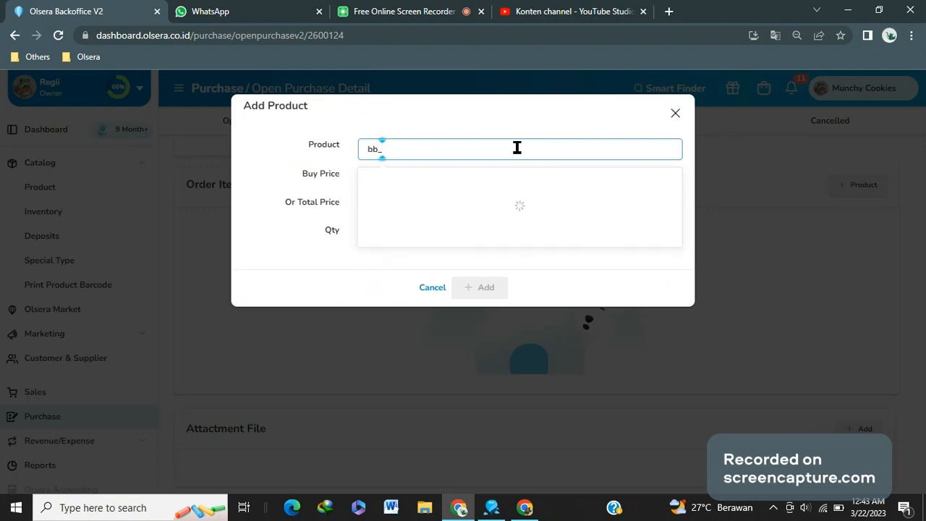
click(471, 181)
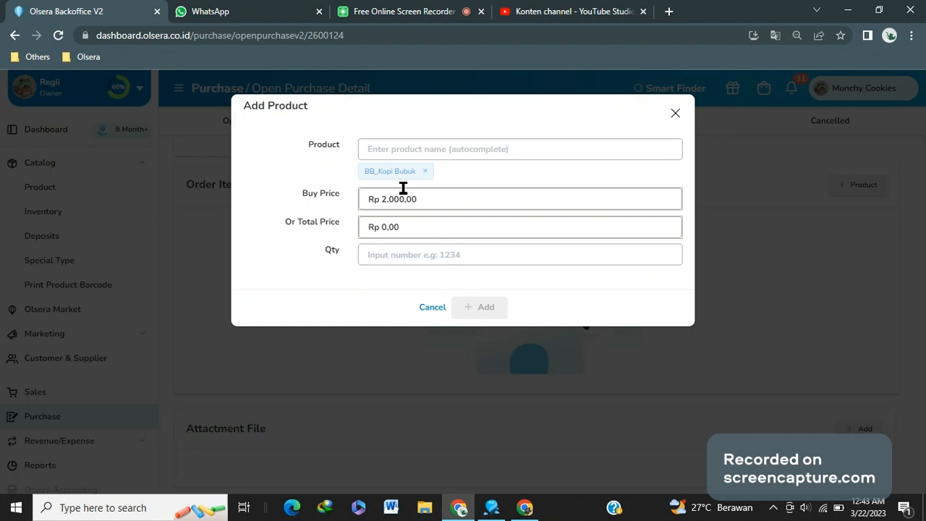
Also select 123444 - Coca Cola - 75ml as a product to add
click(461, 152)
text(c)
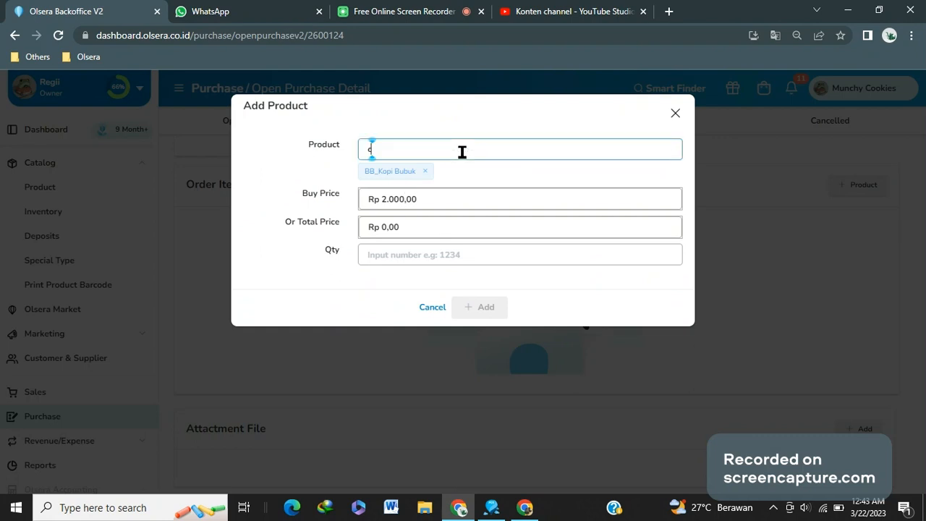
text(oca)
click(453, 179)
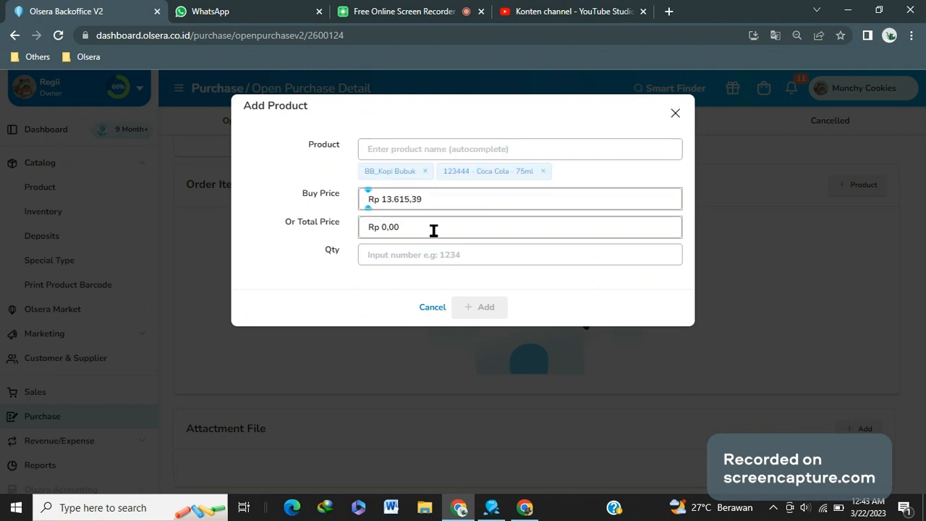
Set the quantity to 10 and add the selected products to the order
click(419, 251)
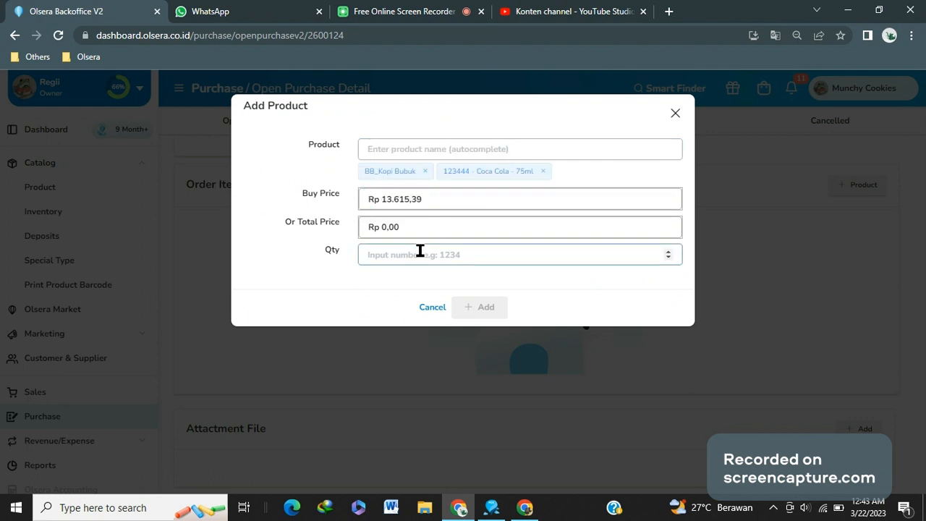
text(10)
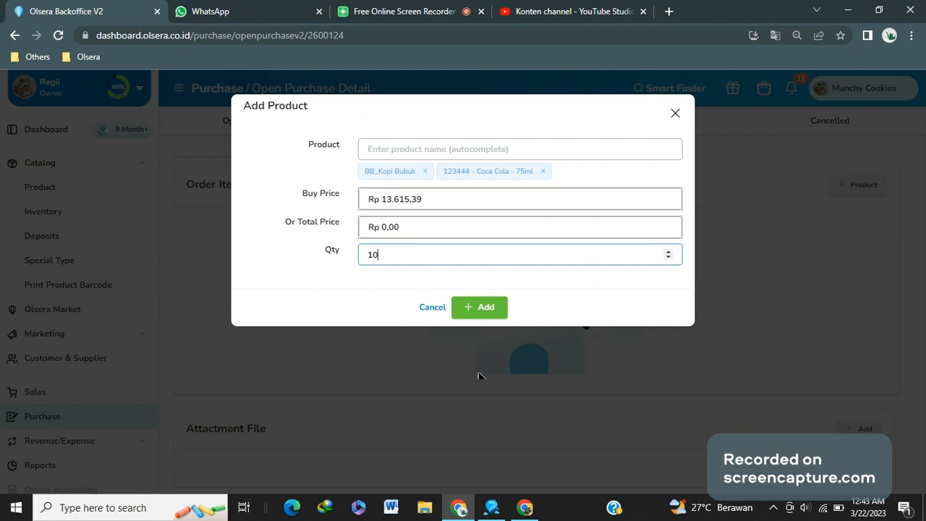
click(495, 311)
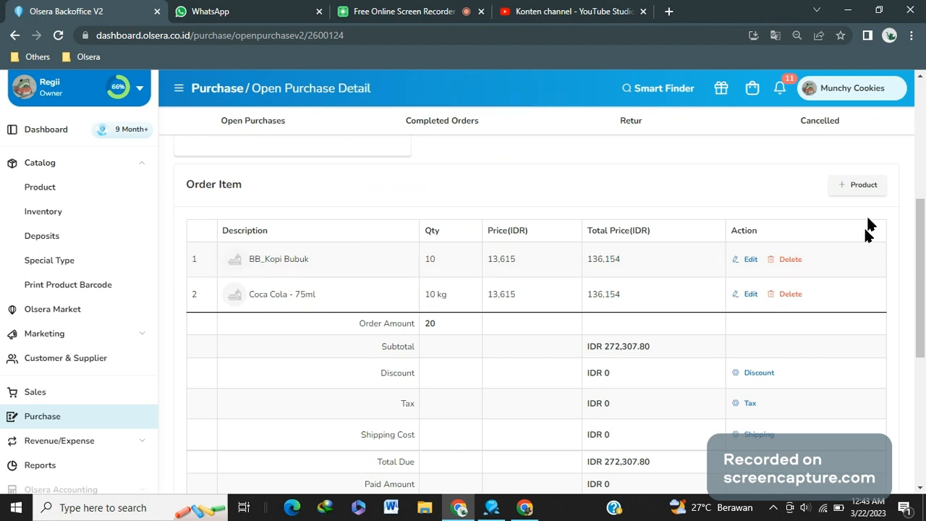
Open the BB_Kopi Bubuk row for editing and cancel without changes
click(750, 261)
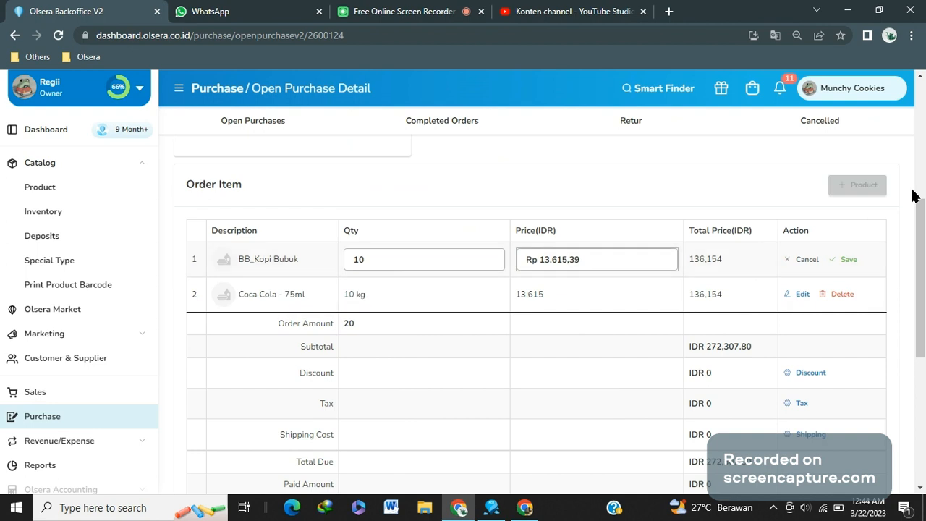
click(801, 261)
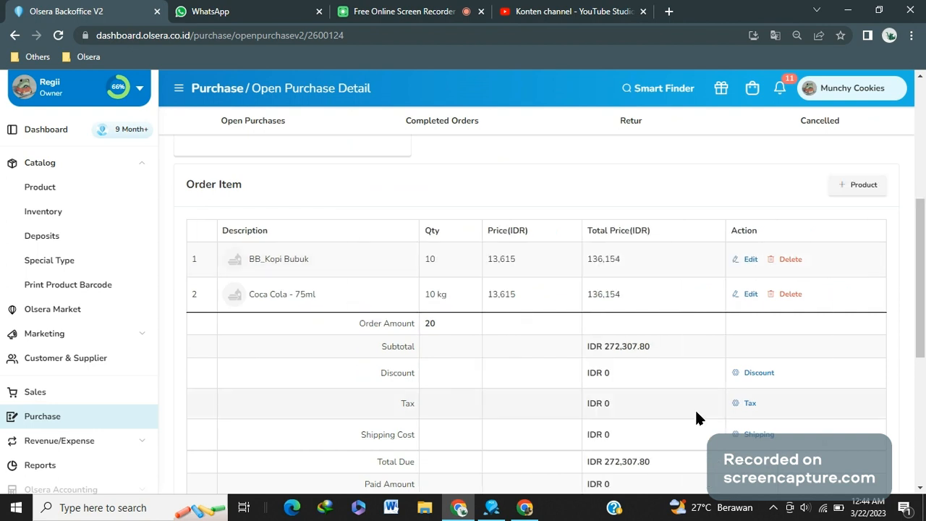
Apply a 10% discount to the order and save it
scroll(696, 418, down, 3)
scroll(781, 162, up, 4)
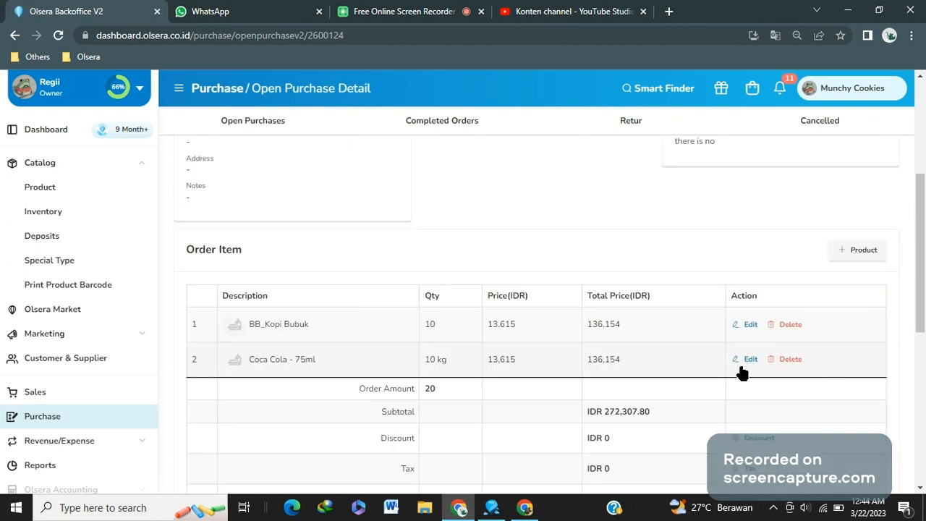
scroll(425, 335, down, 2)
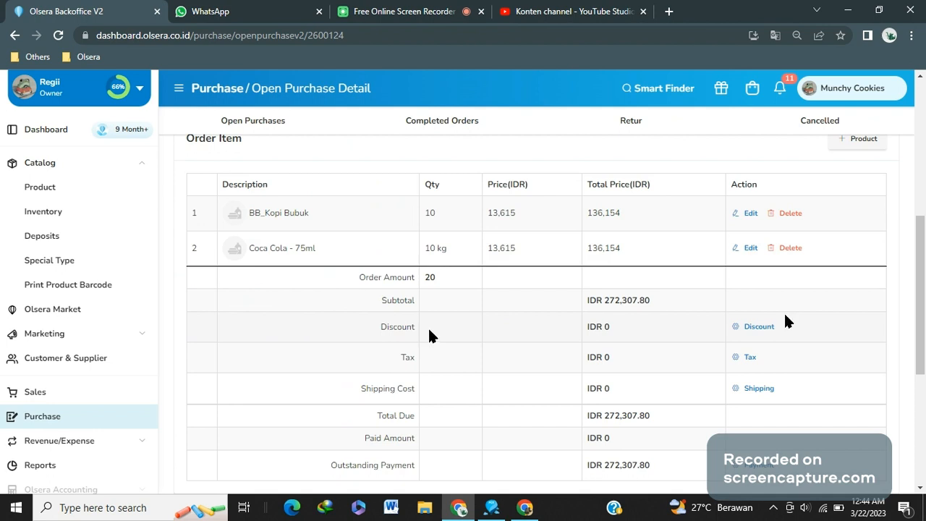
click(756, 329)
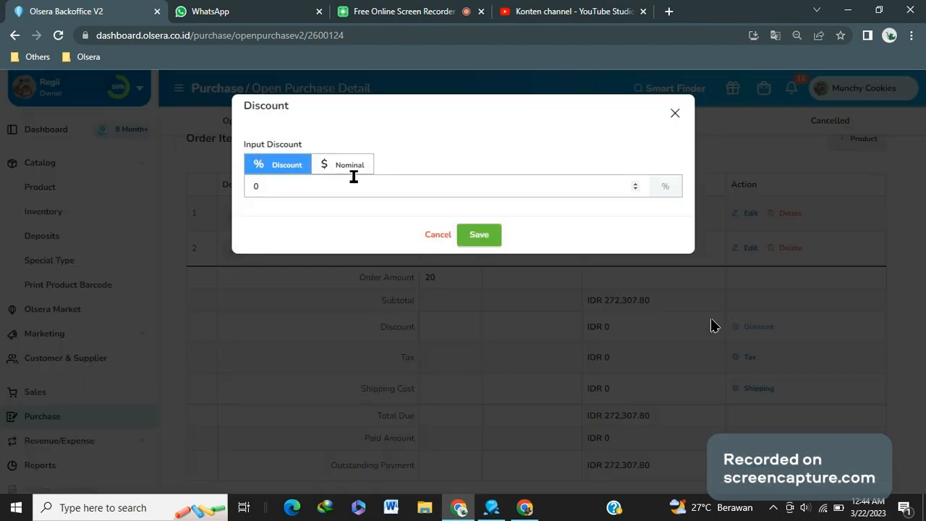
click(342, 186)
drag(343, 185, 217, 195)
text(10)
click(484, 237)
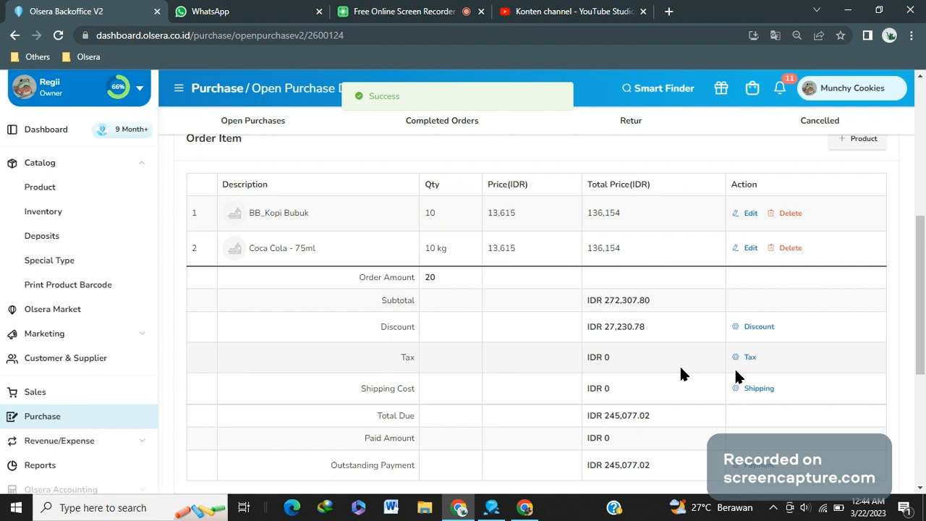
Review the order totals, attachment and log sections of the purchase detail page
scroll(734, 375, down, 1)
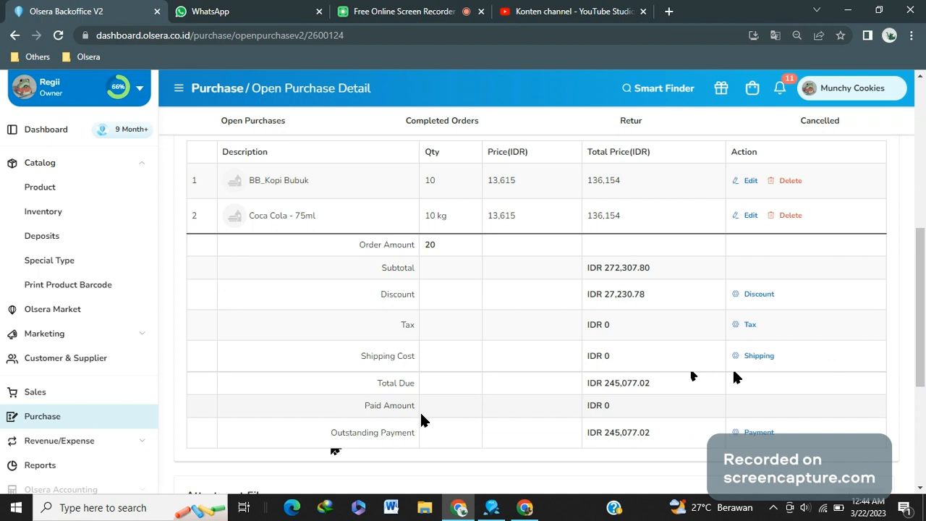
scroll(463, 327, up, 6)
scroll(462, 327, down, 9)
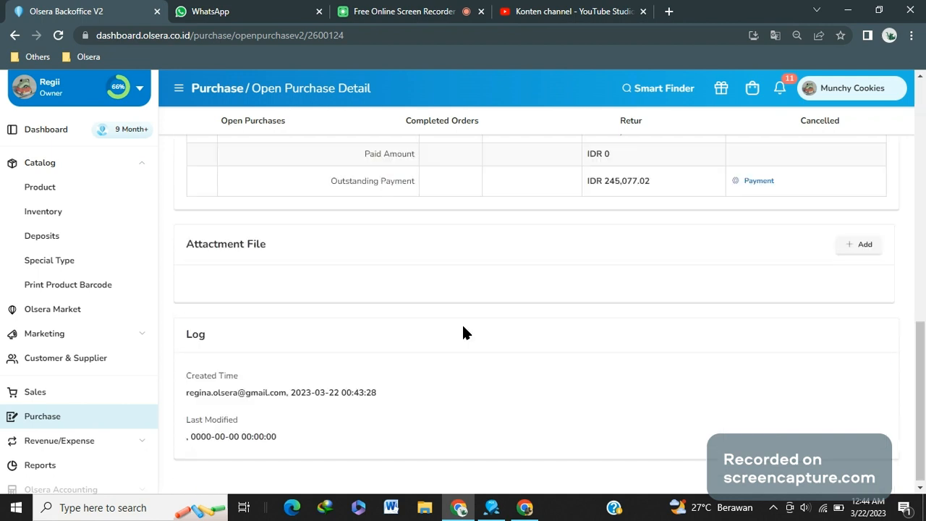
scroll(463, 327, up, 1)
scroll(463, 326, down, 1)
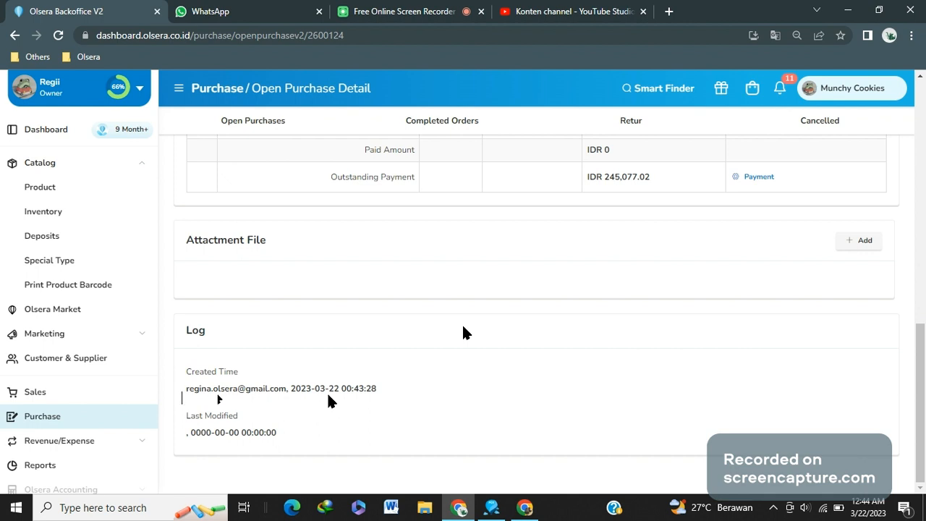
scroll(368, 397, up, 10)
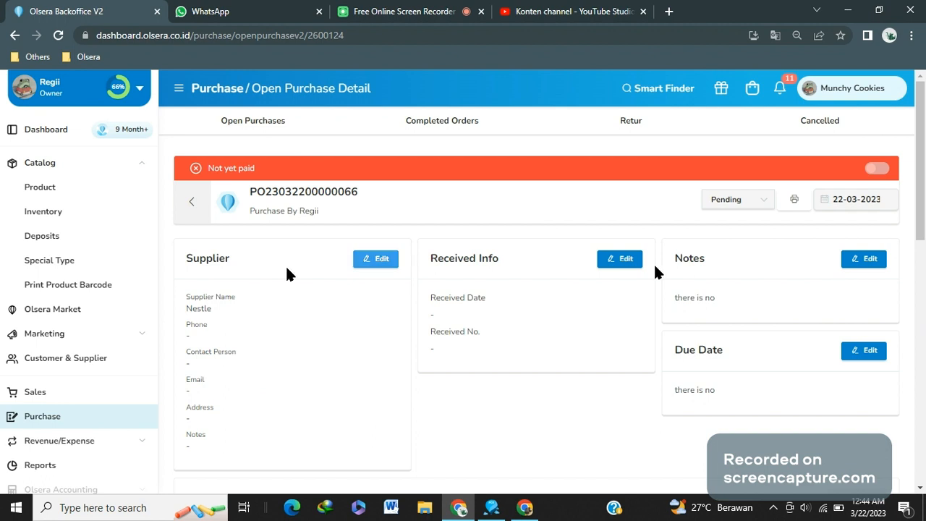
scroll(675, 272, down, 5)
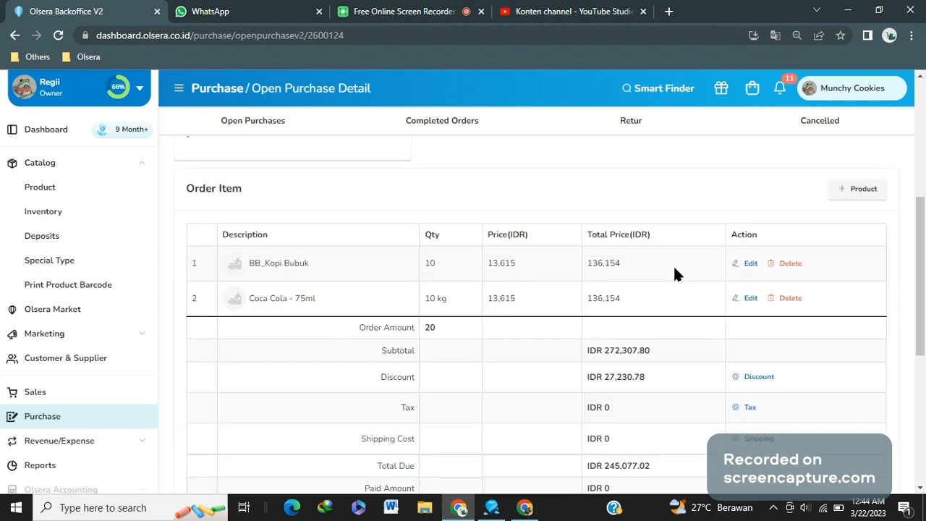
scroll(675, 272, up, 5)
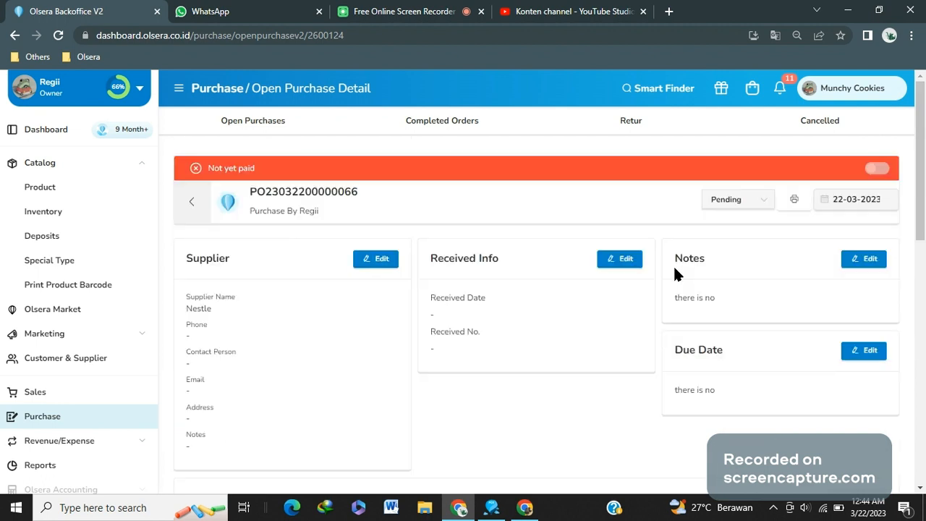
Browse the available purchase status options without changing the status
click(757, 206)
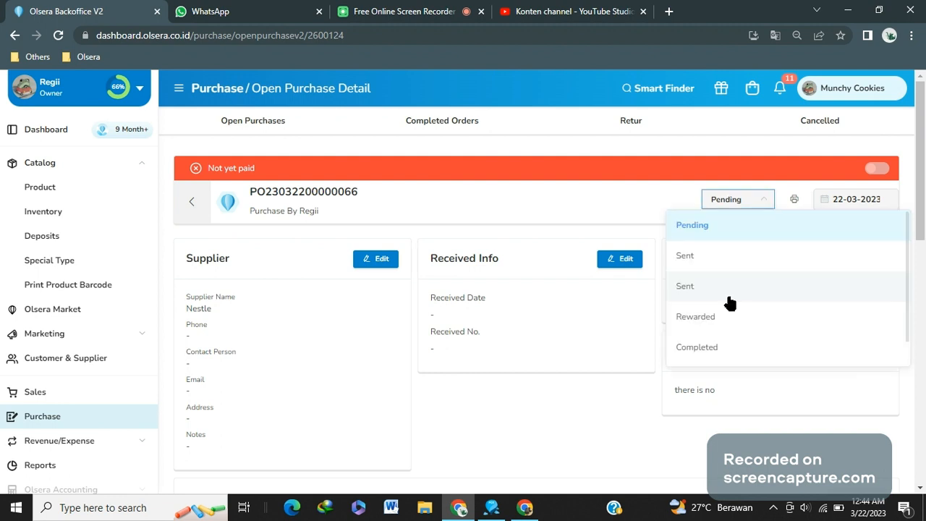
scroll(729, 302, down, 1)
scroll(729, 303, up, 1)
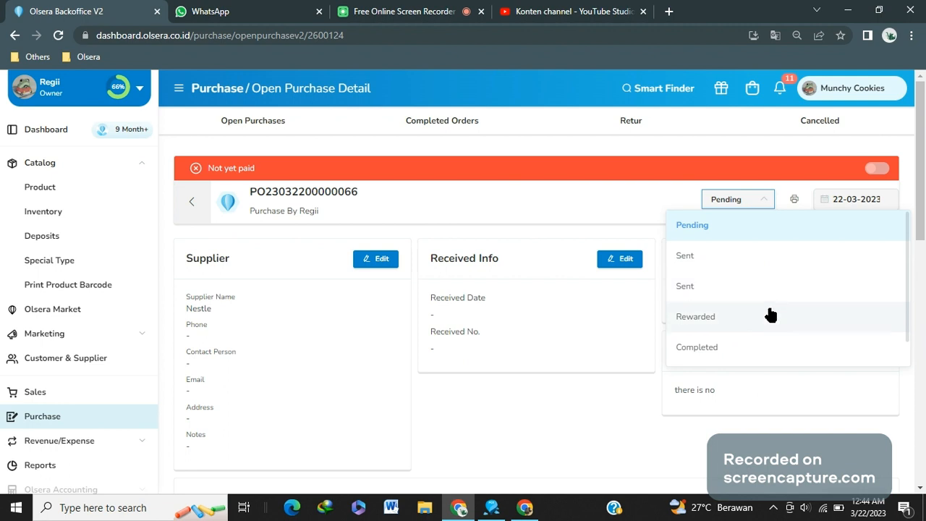
scroll(767, 320, down, 1)
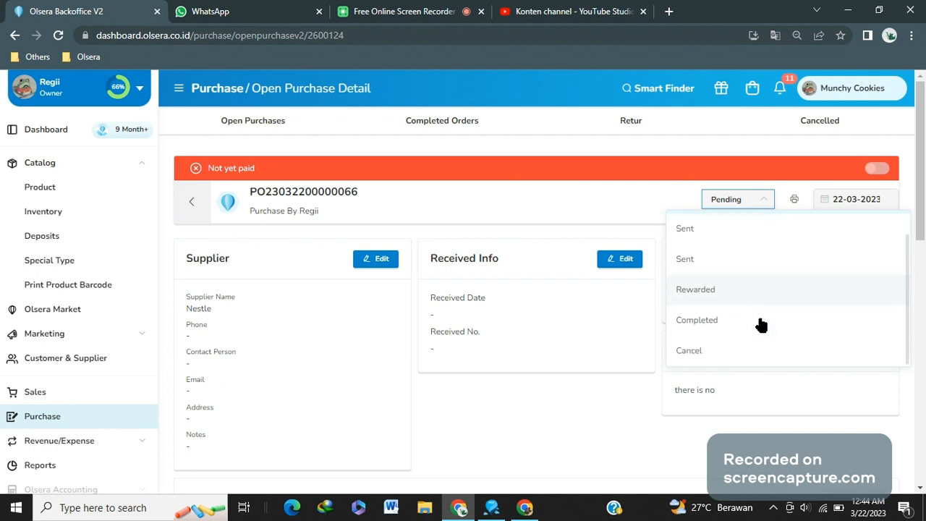
scroll(749, 280, up, 1)
click(734, 368)
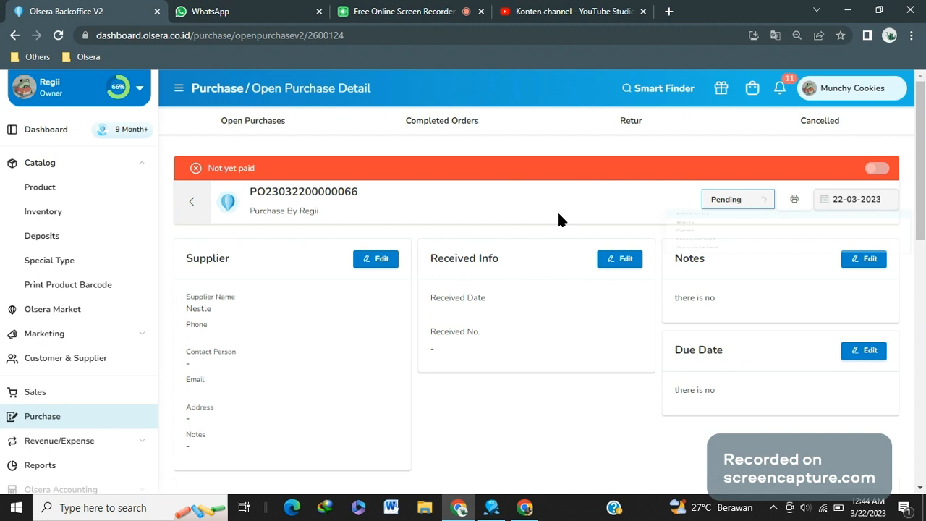
click(195, 203)
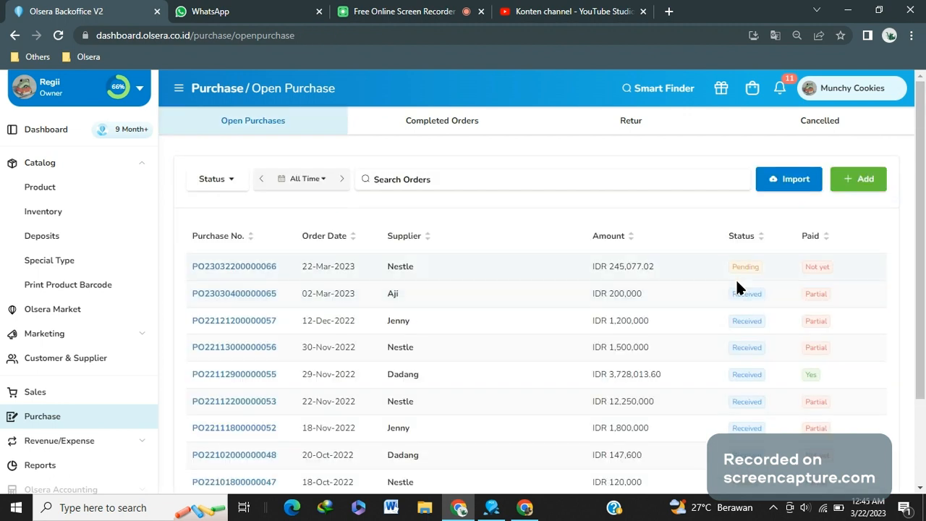
click(270, 267)
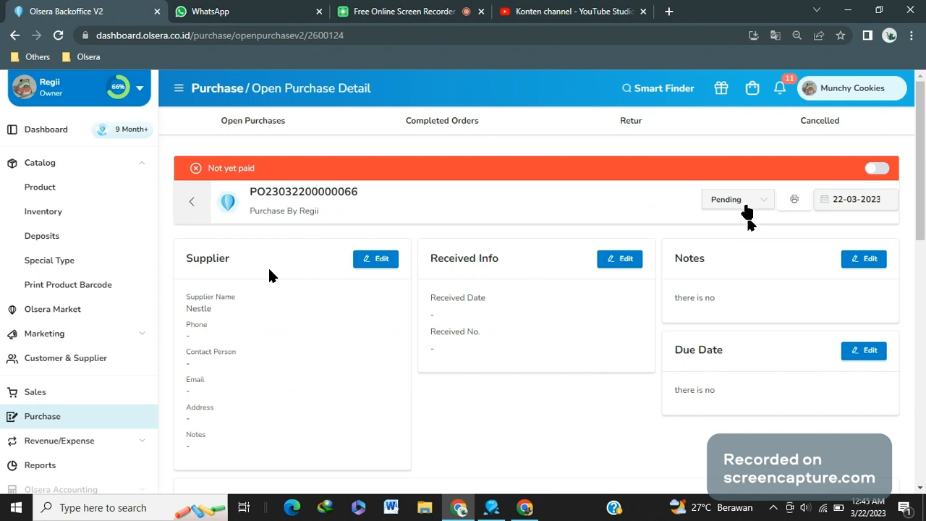
click(859, 353)
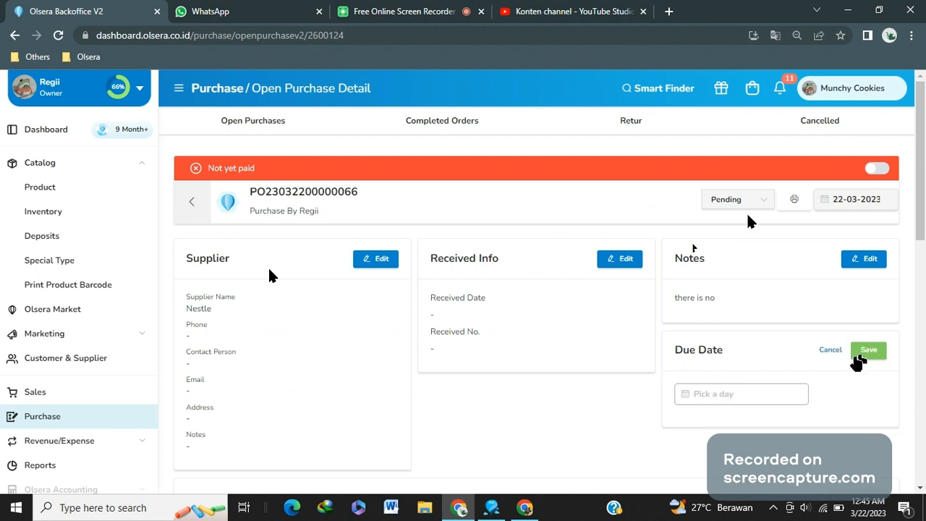
click(713, 397)
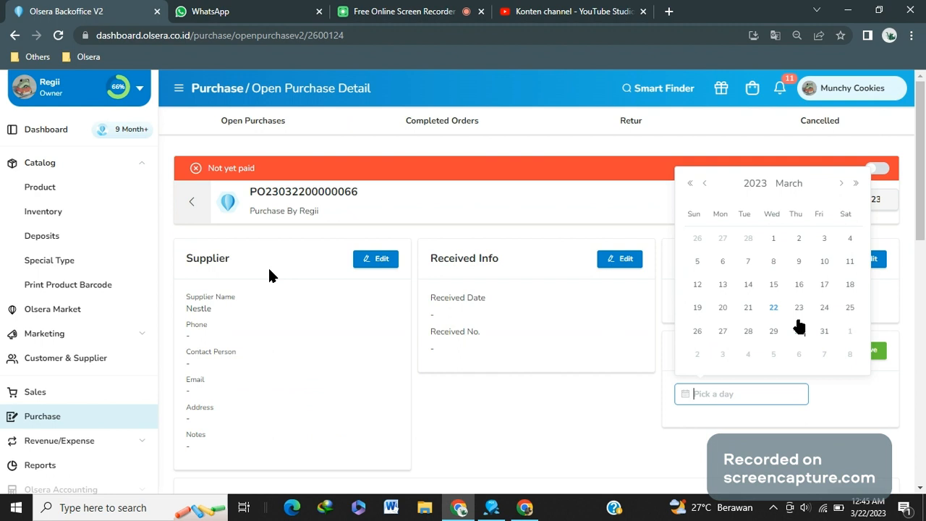
click(799, 330)
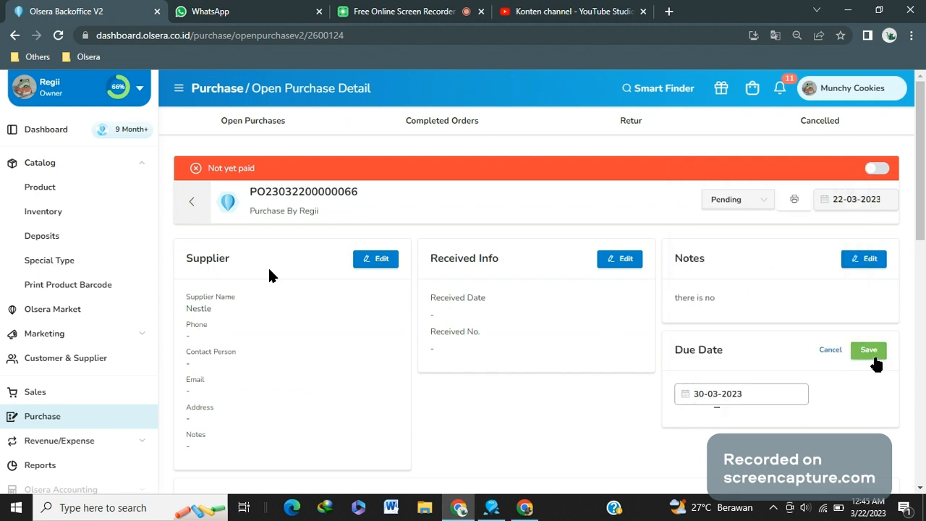
click(870, 353)
Change the purchase status from Pending to Sent
click(760, 202)
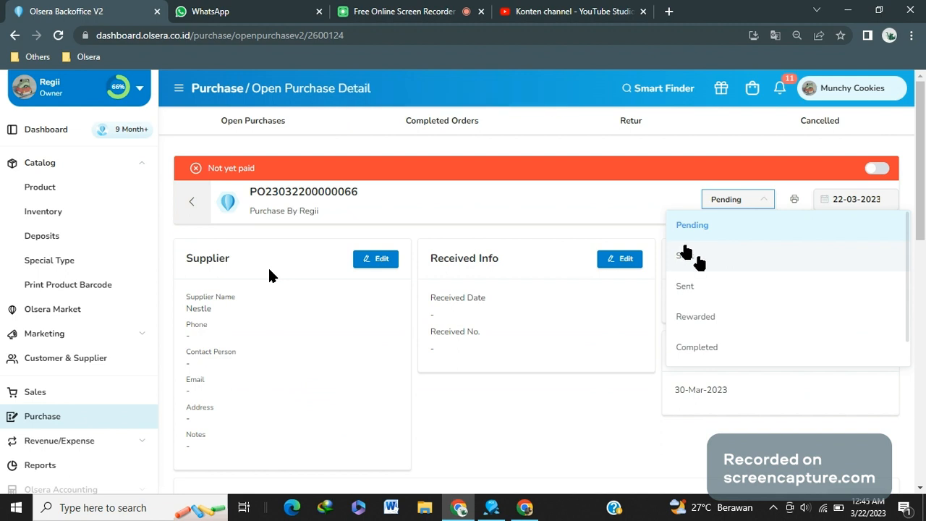
click(695, 257)
scroll(608, 365, down, 5)
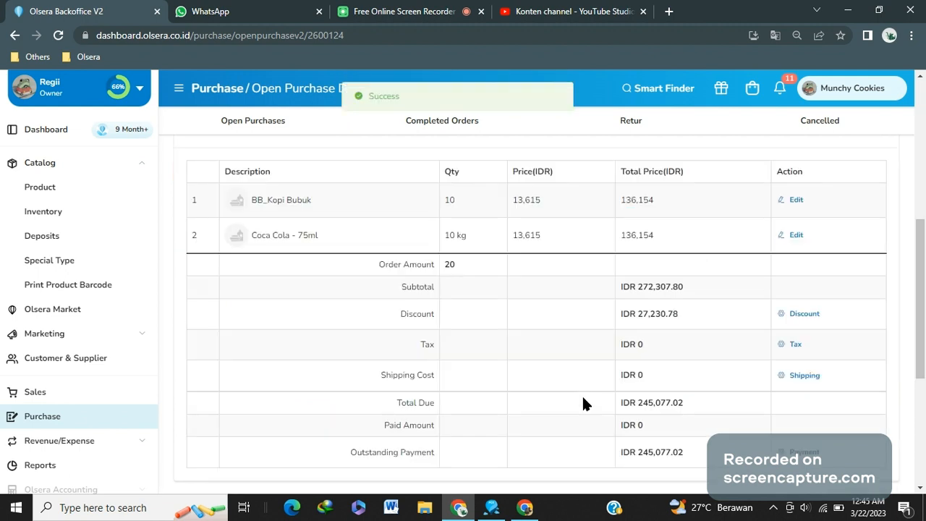
scroll(651, 383, down, 2)
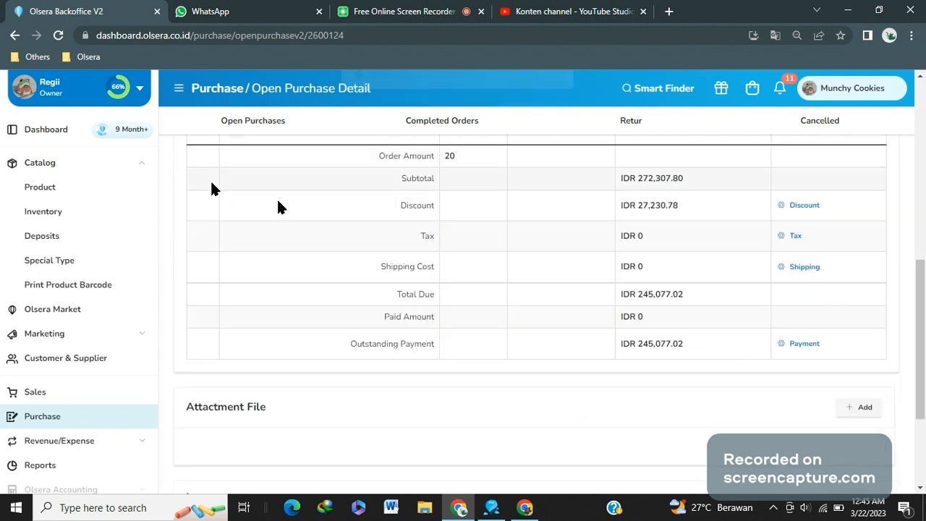
scroll(277, 207, up, 7)
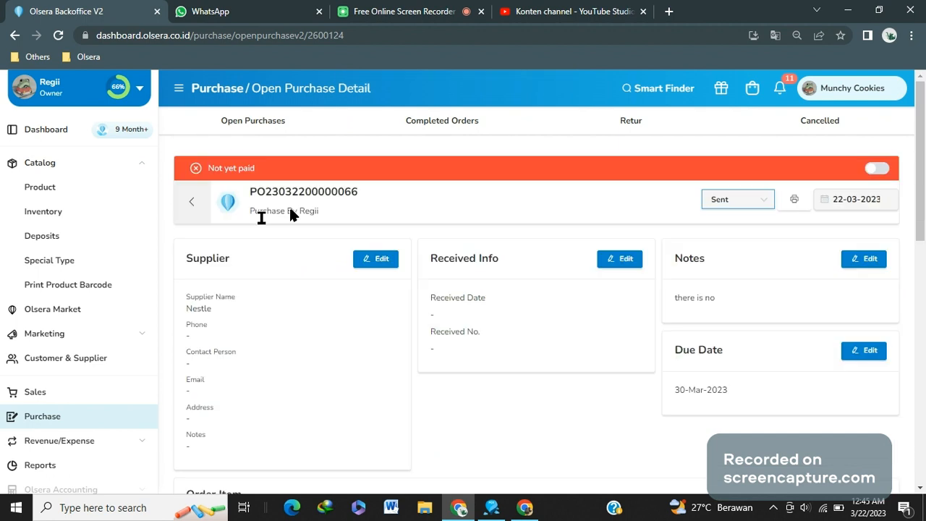
Reopen the purchase and record a payment dated 22-03-2023 with the amount set to Rp 25.077,02
click(192, 203)
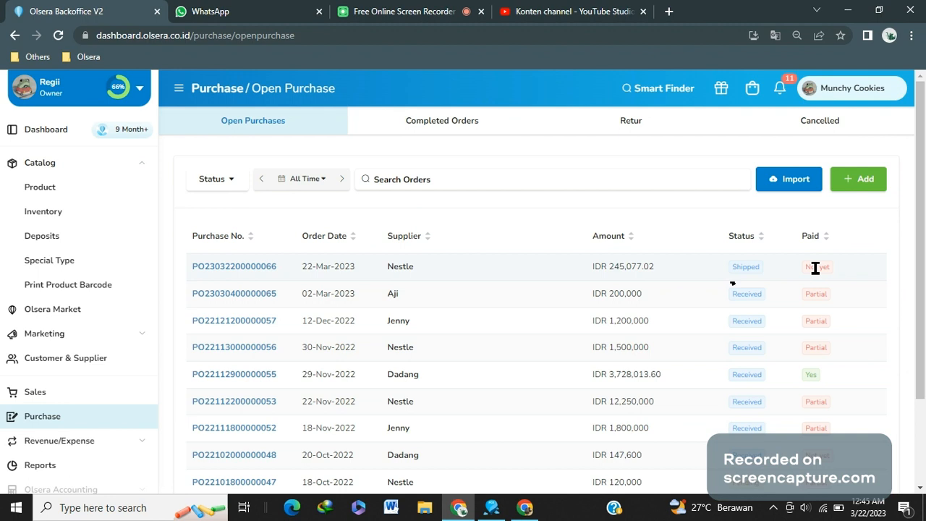
click(233, 266)
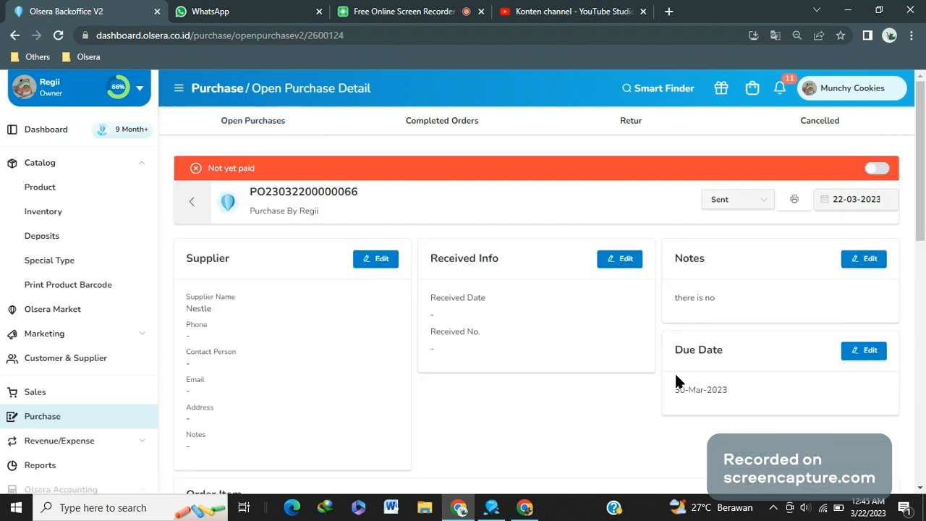
scroll(676, 376, down, 5)
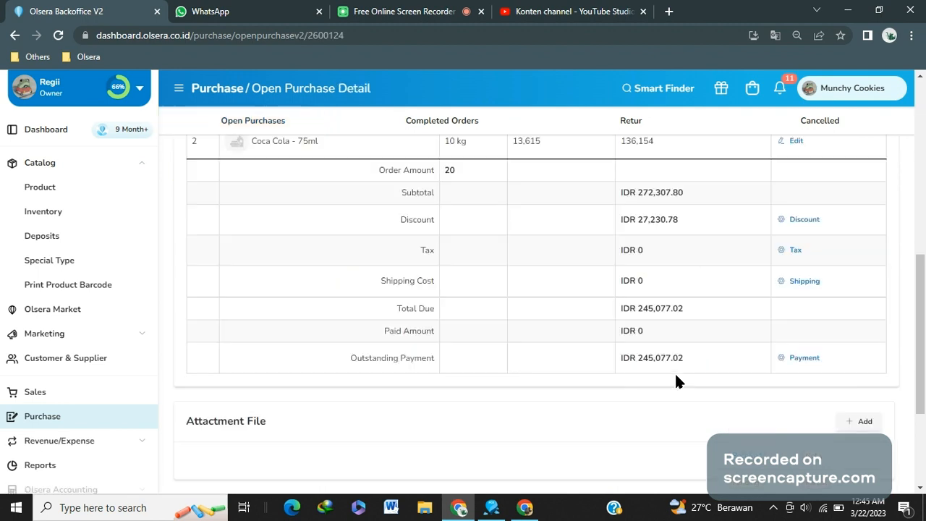
click(825, 346)
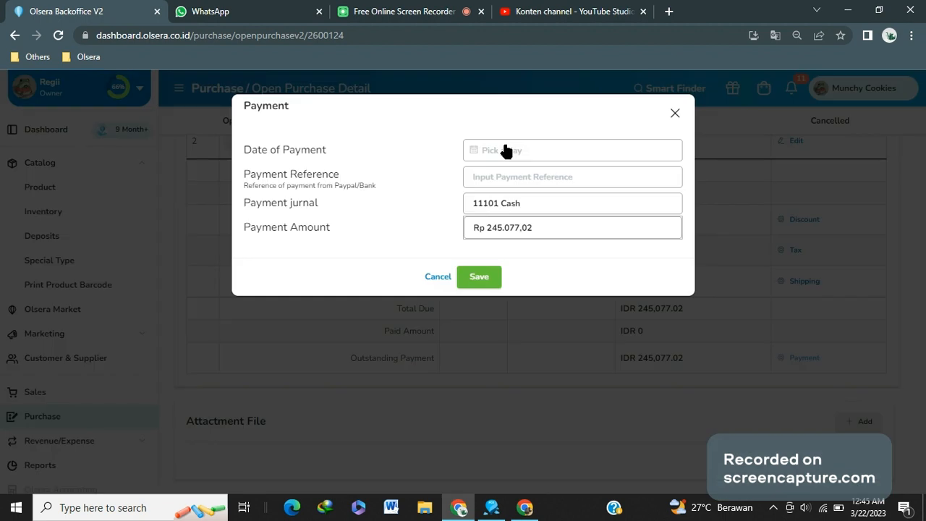
click(506, 149)
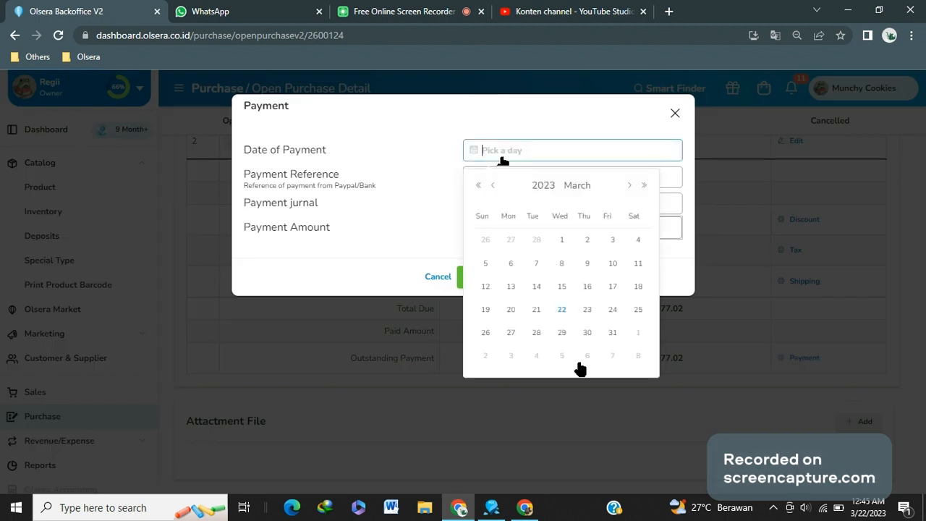
click(561, 308)
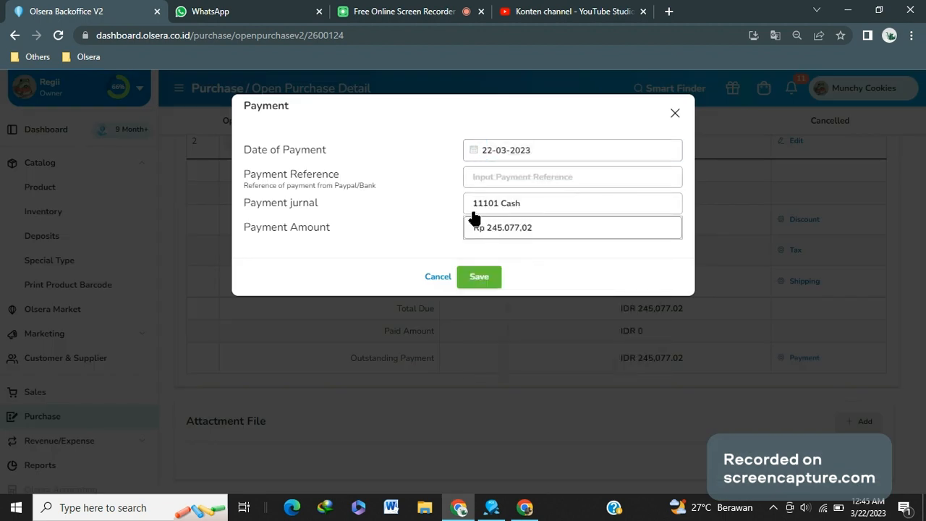
click(539, 225)
click(498, 227)
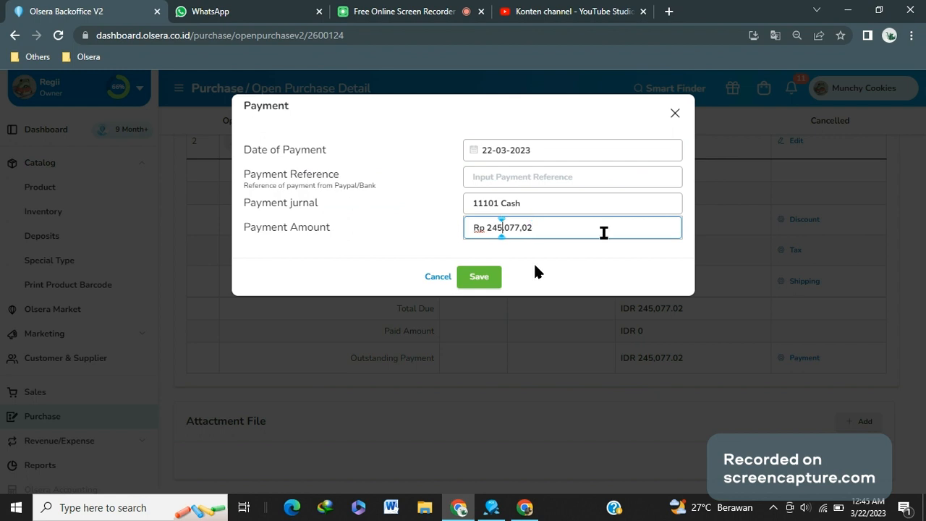
key(BackSpace)
click(479, 277)
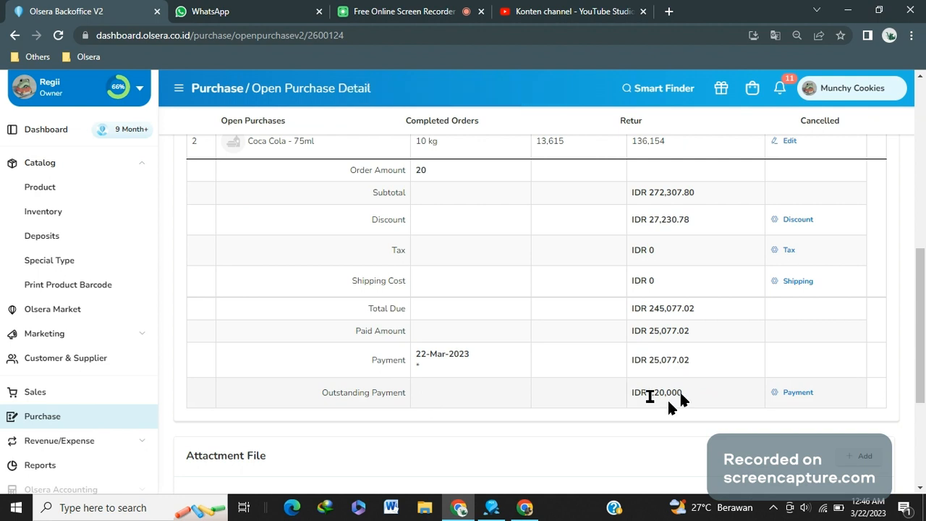
Change the purchase status to Rewarded
click(749, 201)
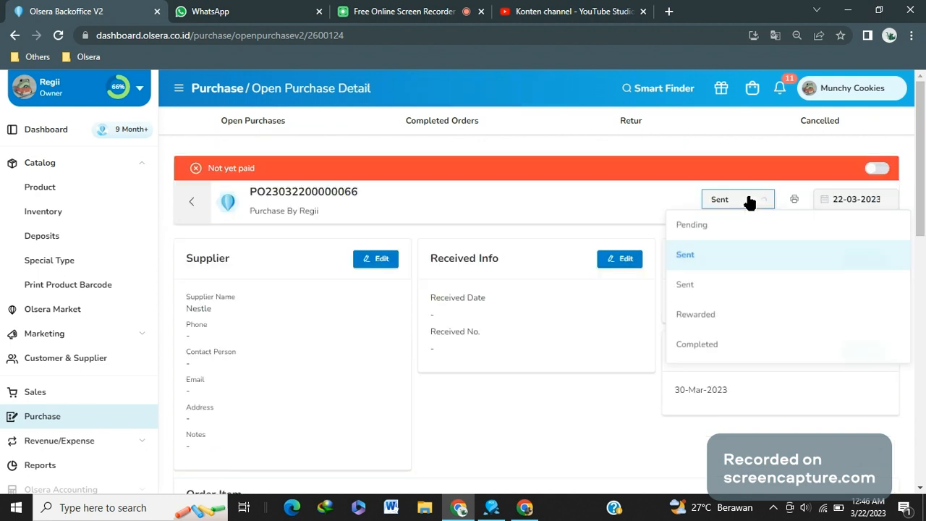
click(731, 315)
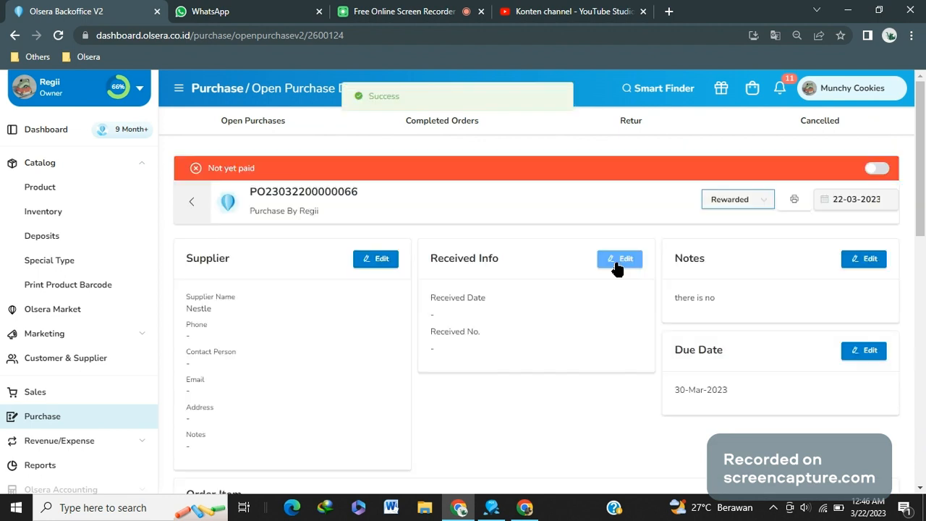
click(617, 264)
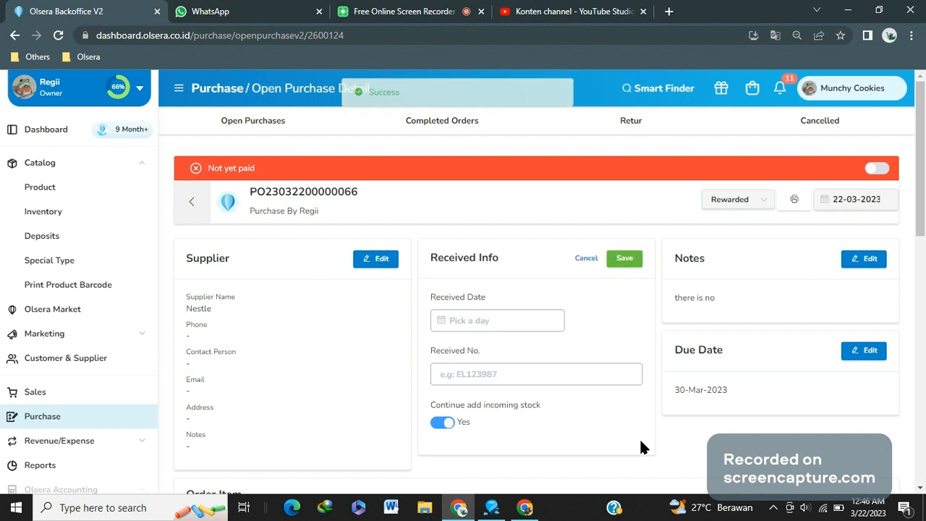
scroll(606, 297, down, 5)
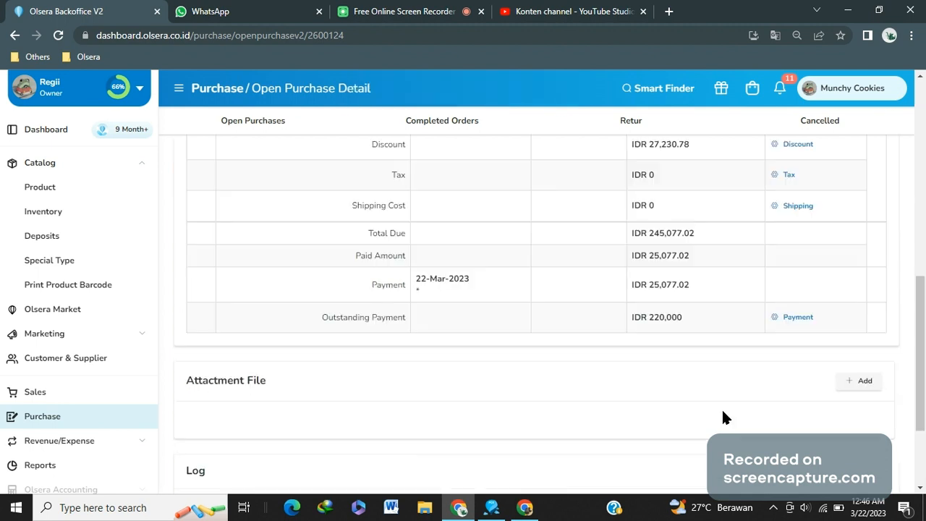
scroll(723, 411, down, 1)
click(803, 261)
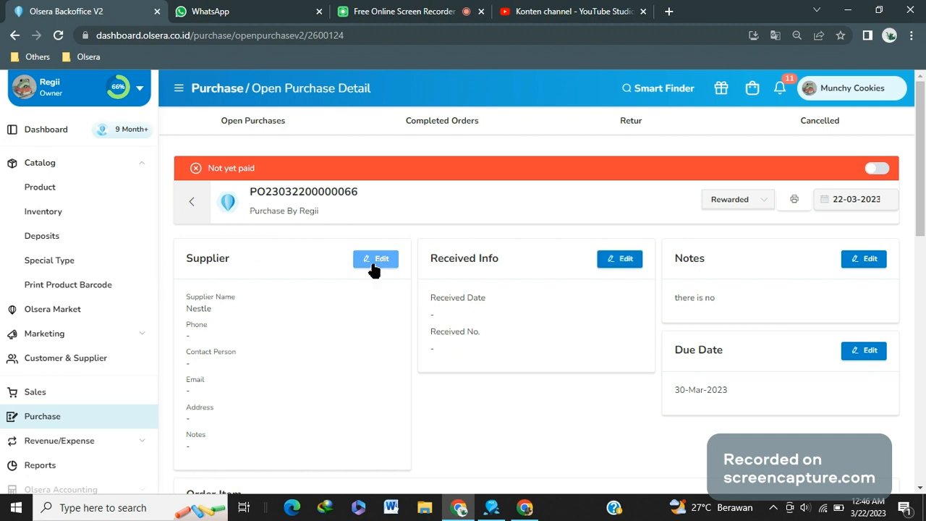
Edit the received info with received date 23-03-2023 and received number 340jdkash, then save
click(623, 263)
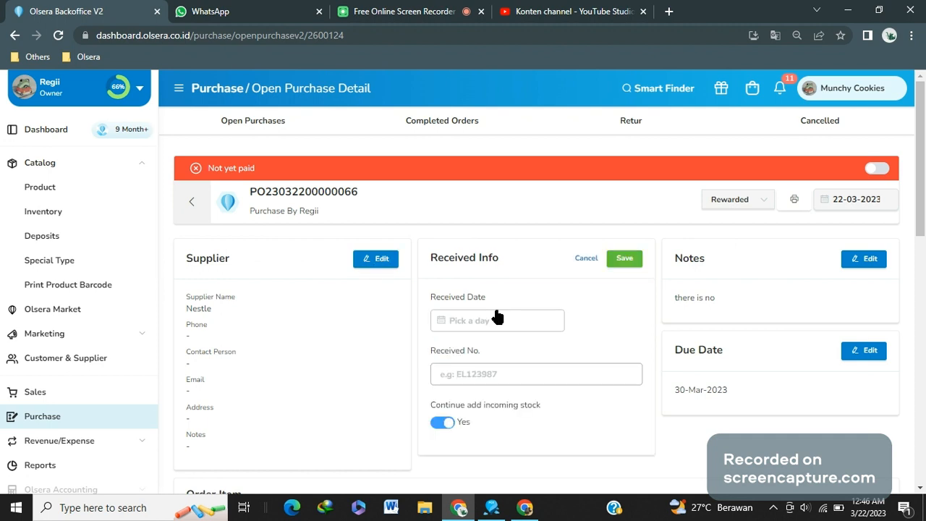
click(496, 319)
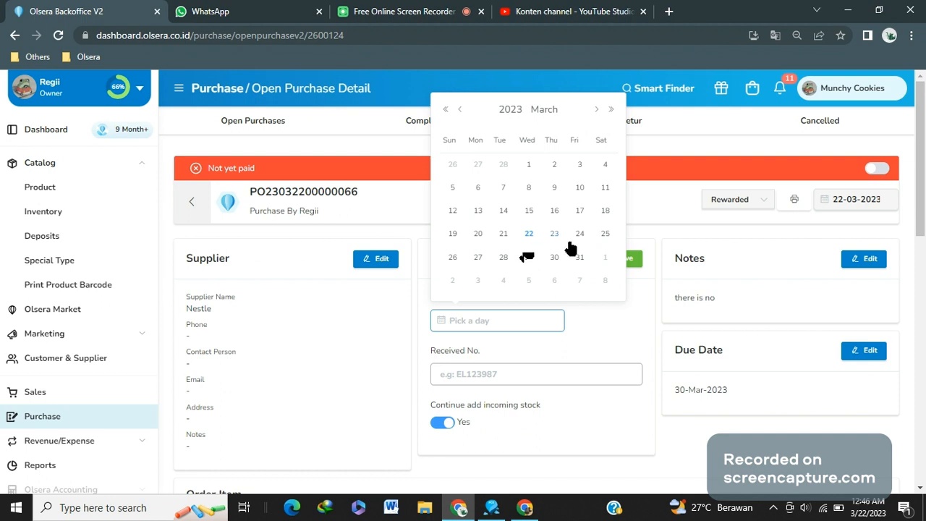
click(555, 233)
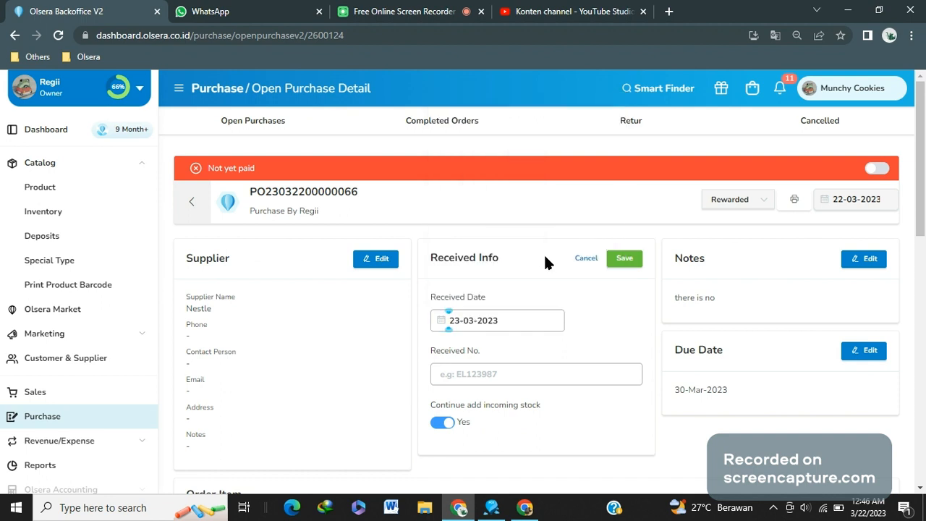
click(486, 372)
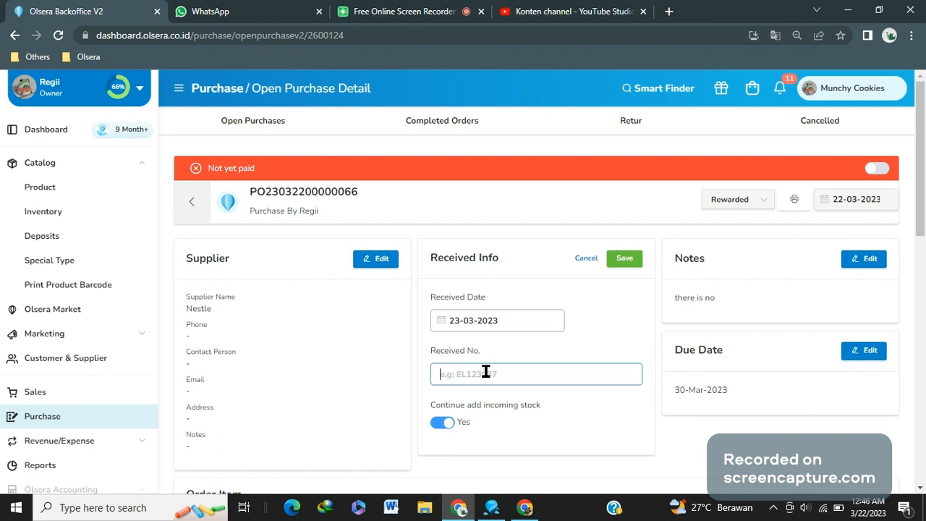
text(213)
key(BackSpace)
key(BackSpace)
key(BackSpace)
text(340jdkash)
click(624, 261)
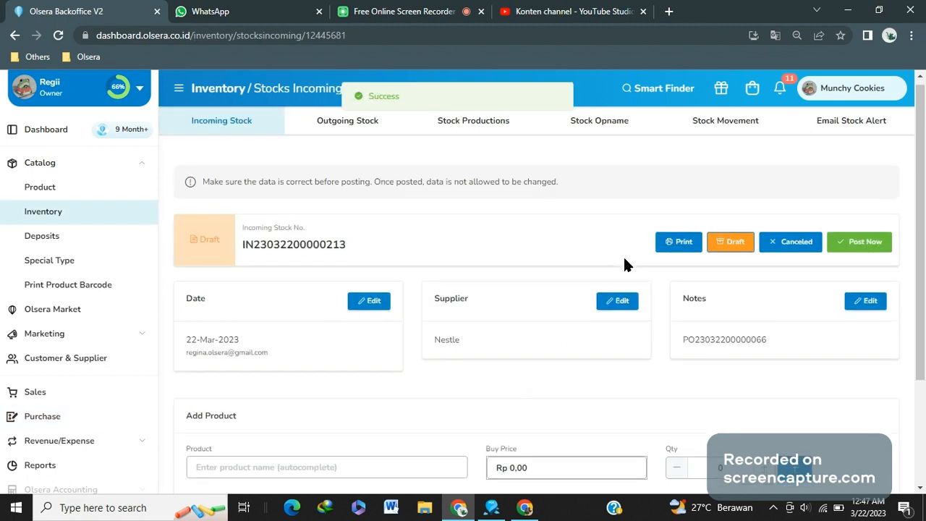
Post the generated incoming stock document and go back to the incoming stock list
scroll(627, 265, down, 2)
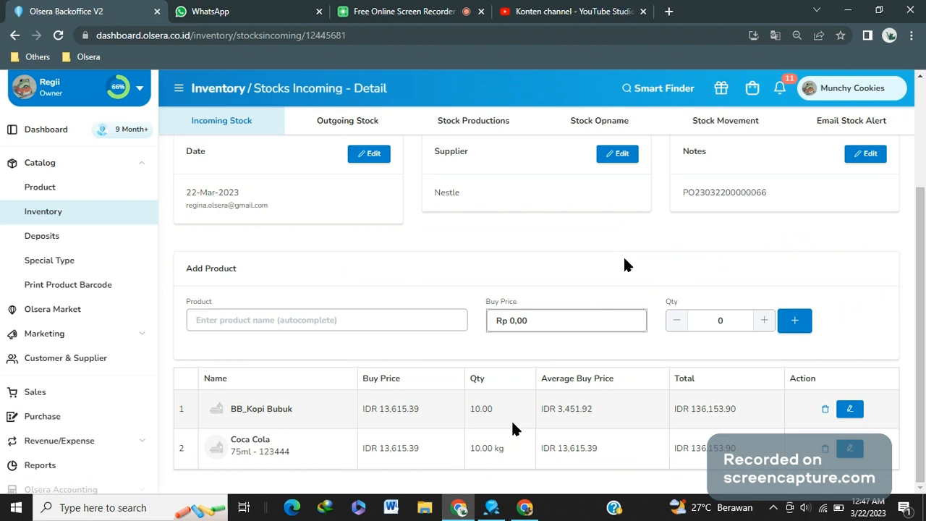
scroll(626, 265, up, 2)
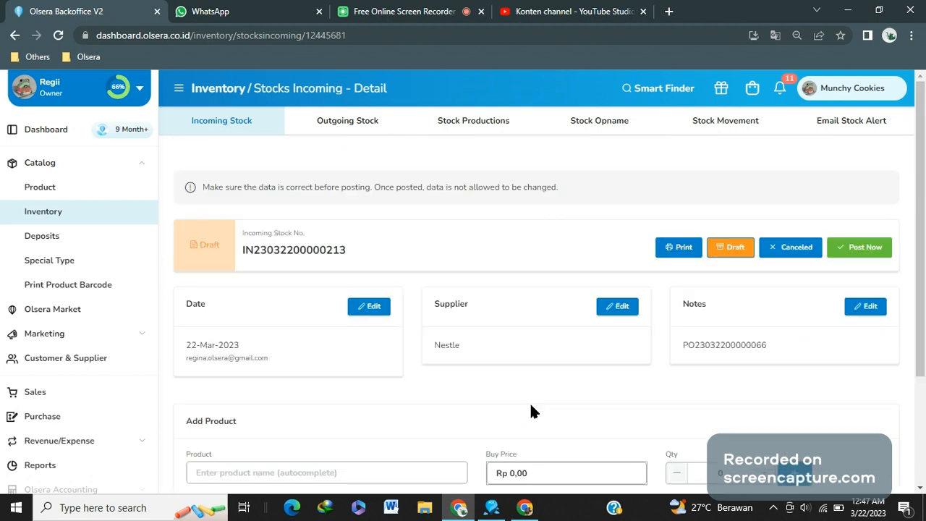
click(865, 249)
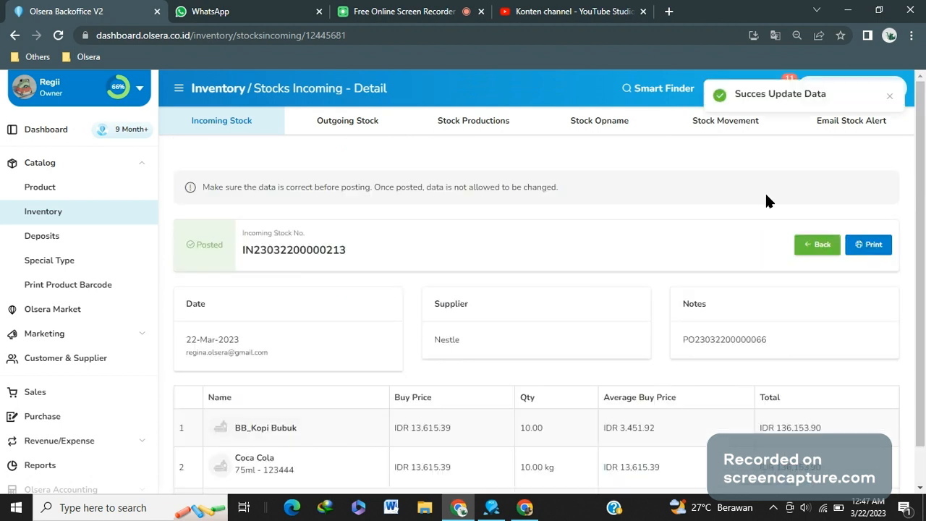
click(810, 238)
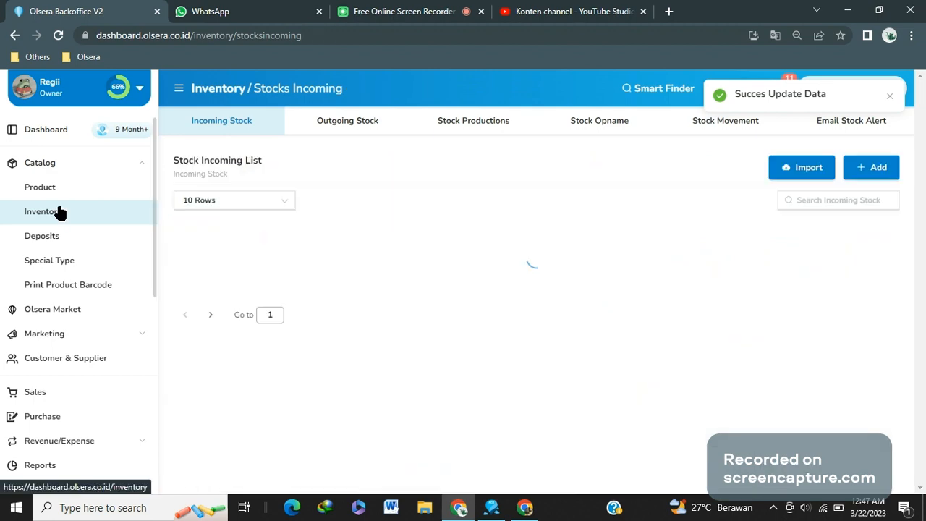
click(45, 162)
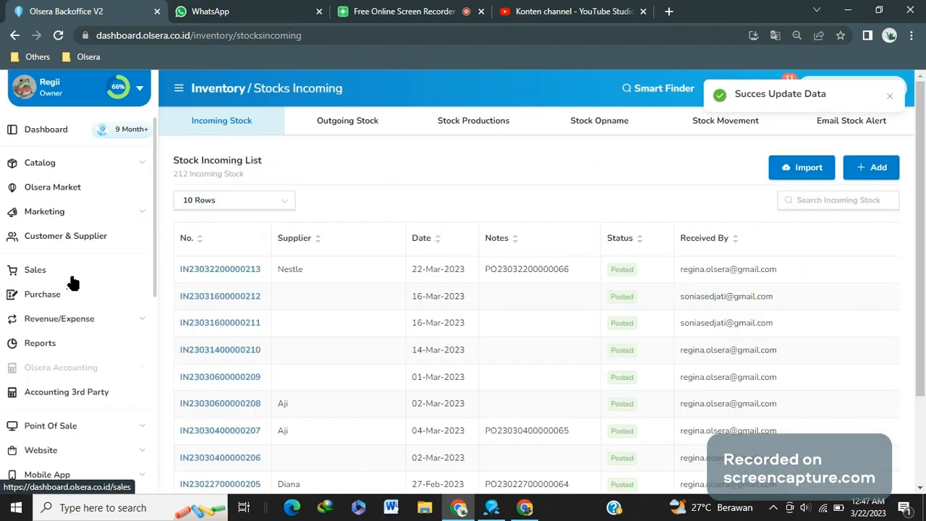
click(42, 294)
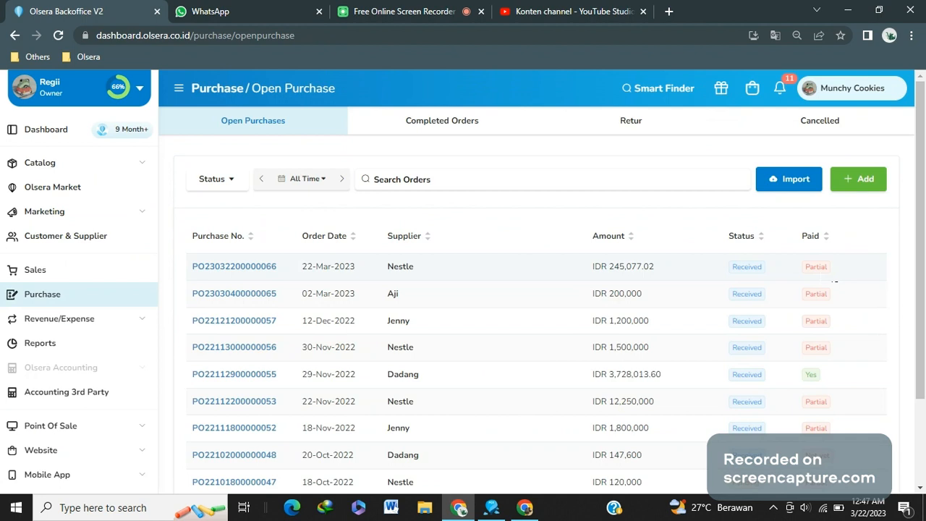
click(293, 265)
scroll(671, 390, down, 10)
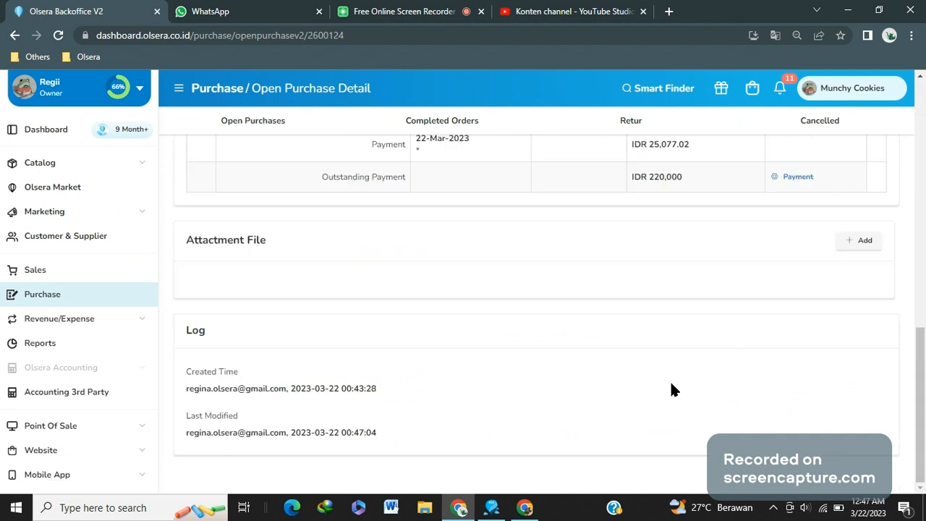
scroll(755, 256, up, 1)
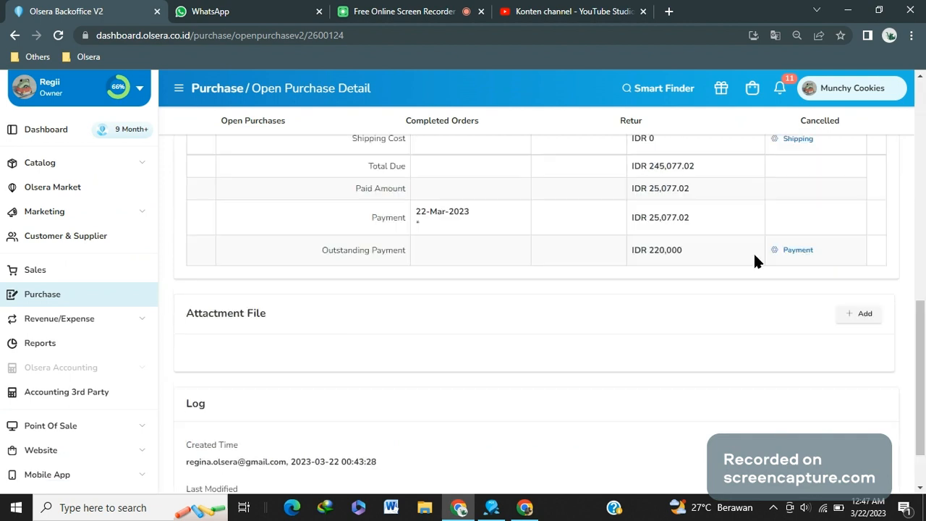
click(792, 259)
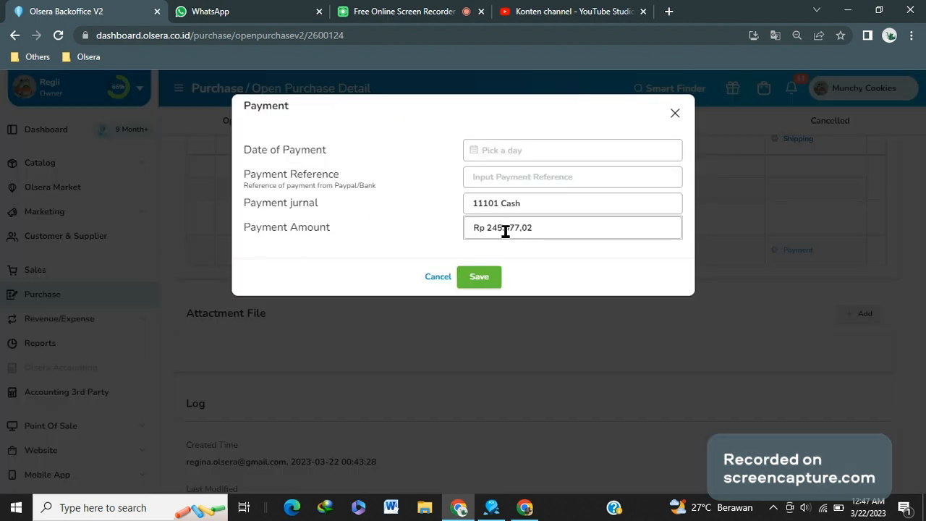
click(528, 151)
click(673, 115)
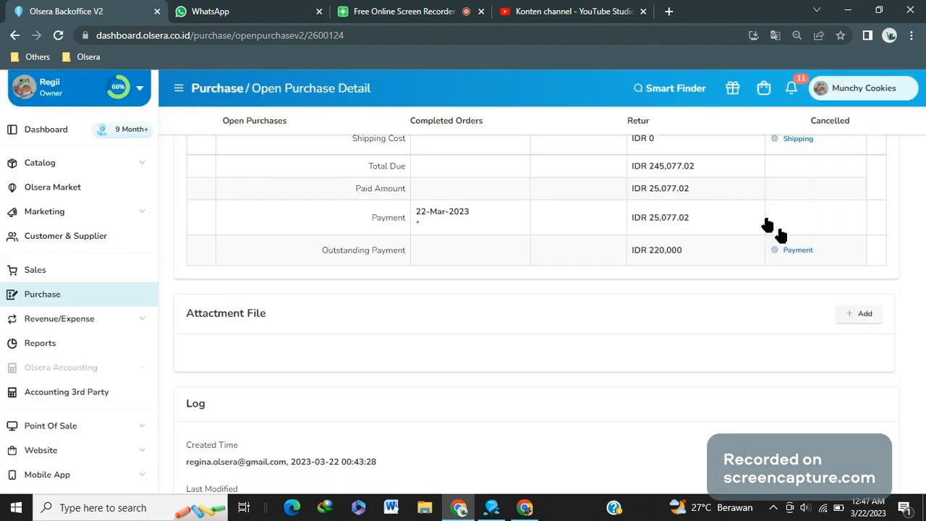
Record a second payment dated 23-03-2023 with the amount set to Rp 220.000 and save it
click(785, 253)
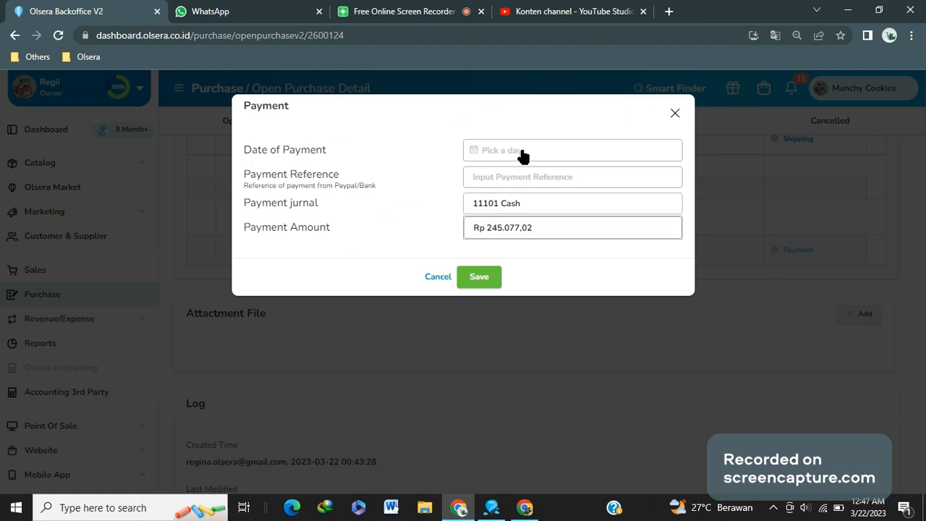
click(523, 155)
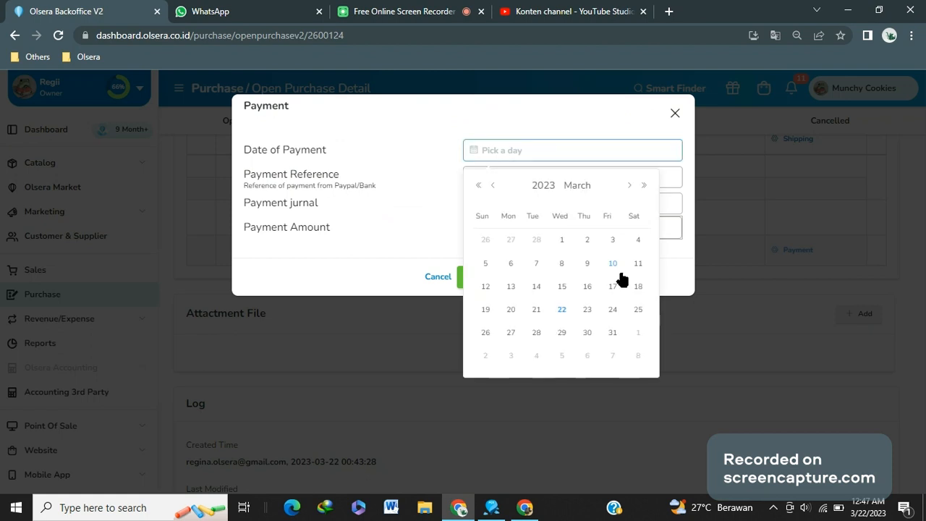
click(586, 311)
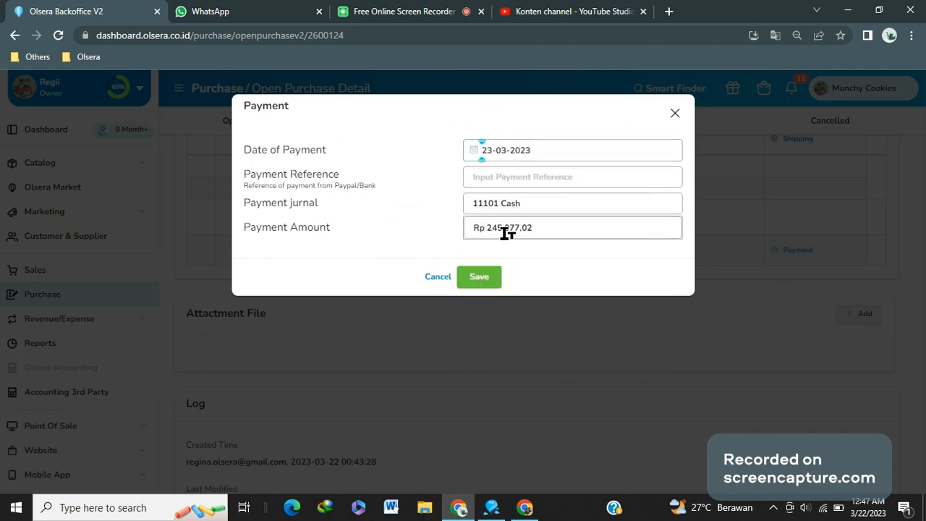
double_click(489, 230)
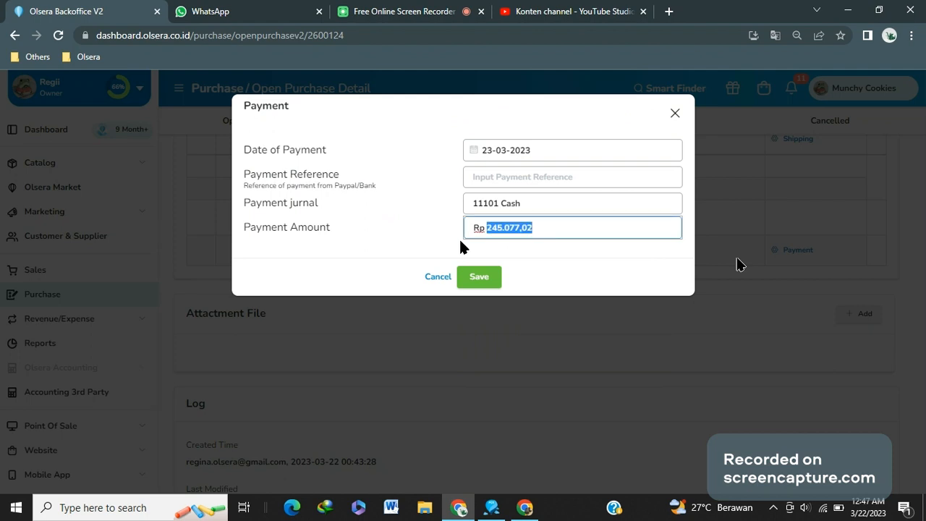
text(220.000,0)
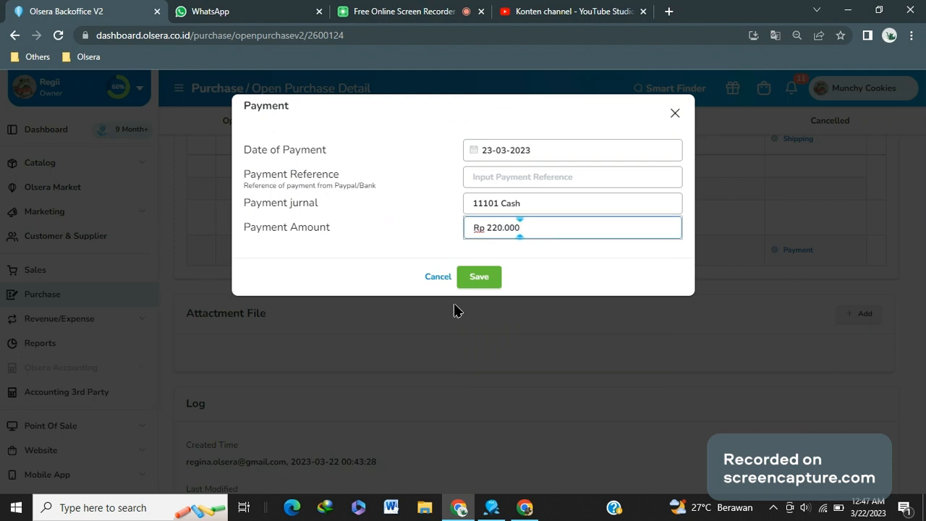
click(474, 273)
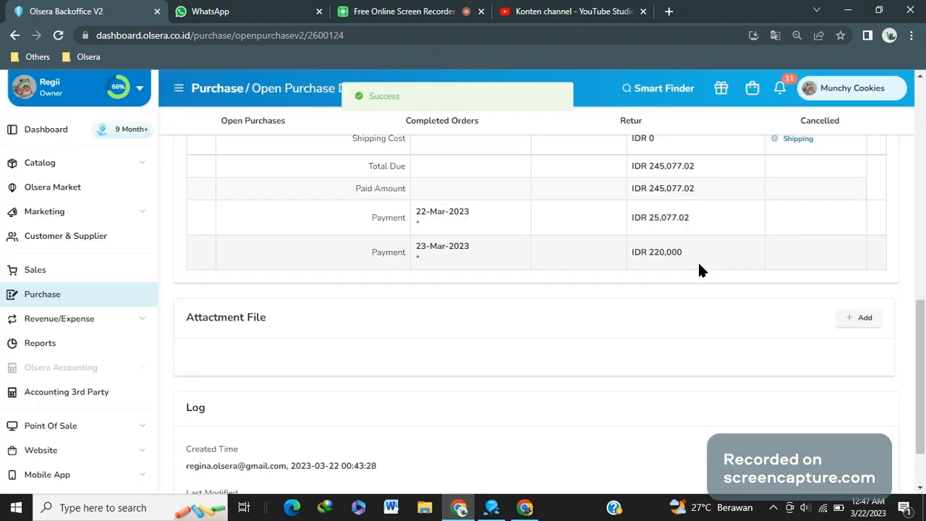
Change the purchase status from Rewarded to Completed
scroll(409, 333, up, 2)
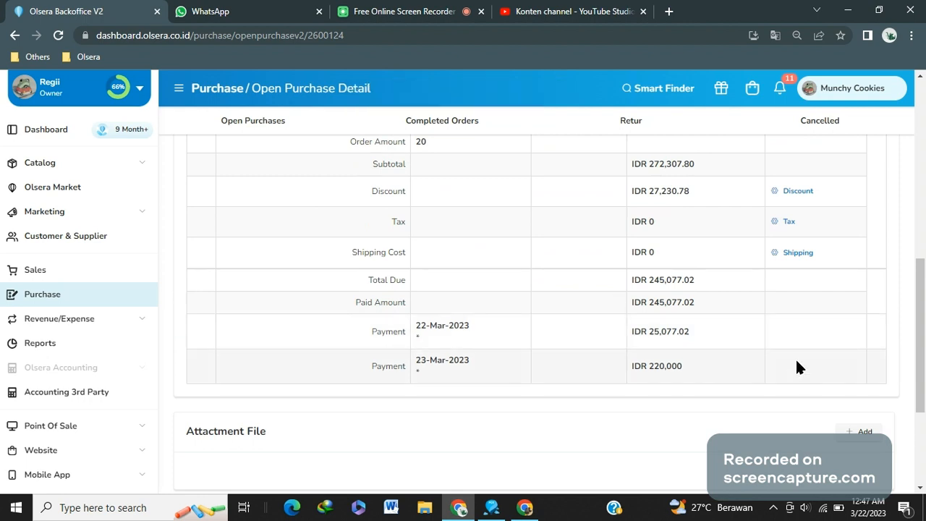
scroll(796, 361, up, 7)
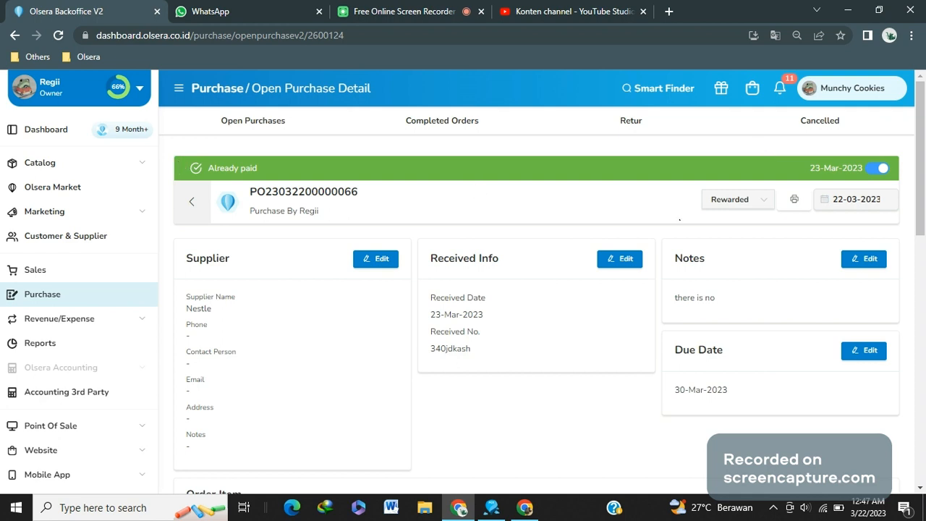
click(745, 201)
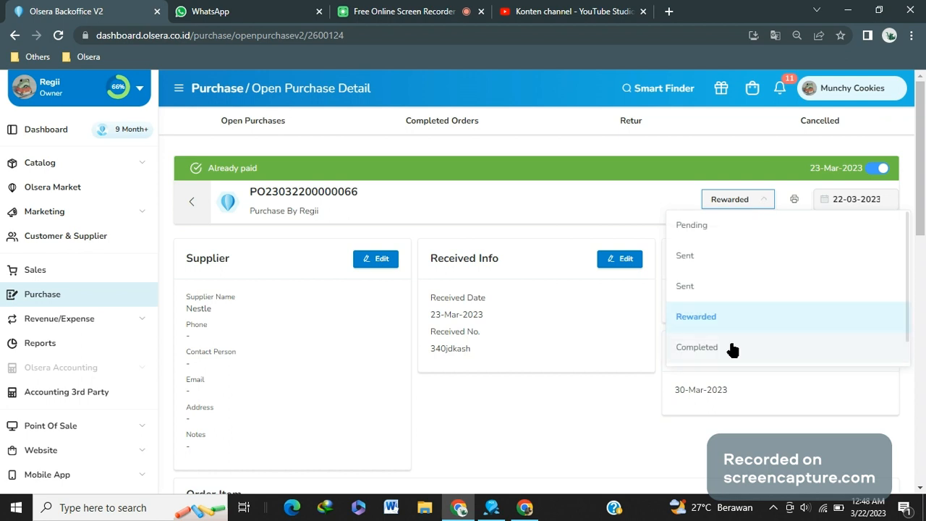
click(732, 347)
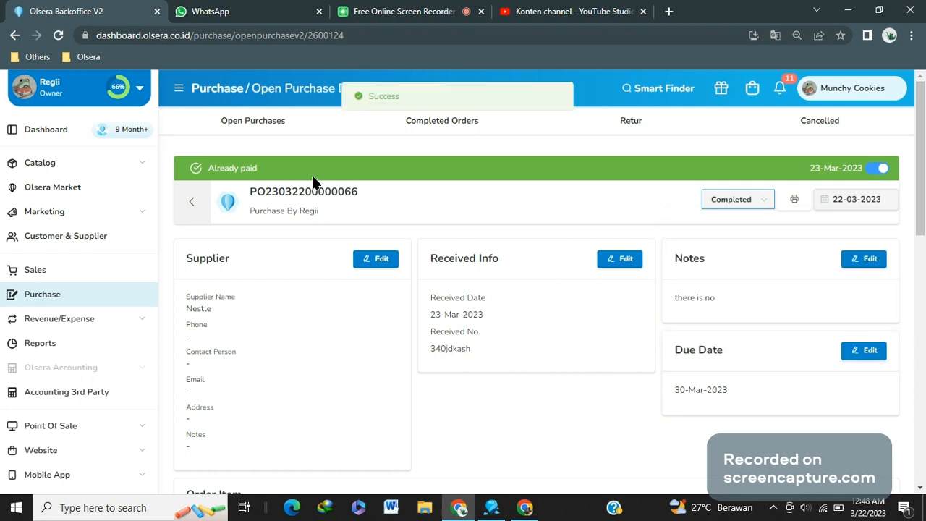
Check the Open Purchases and Completed Orders lists for the finished purchase
click(313, 125)
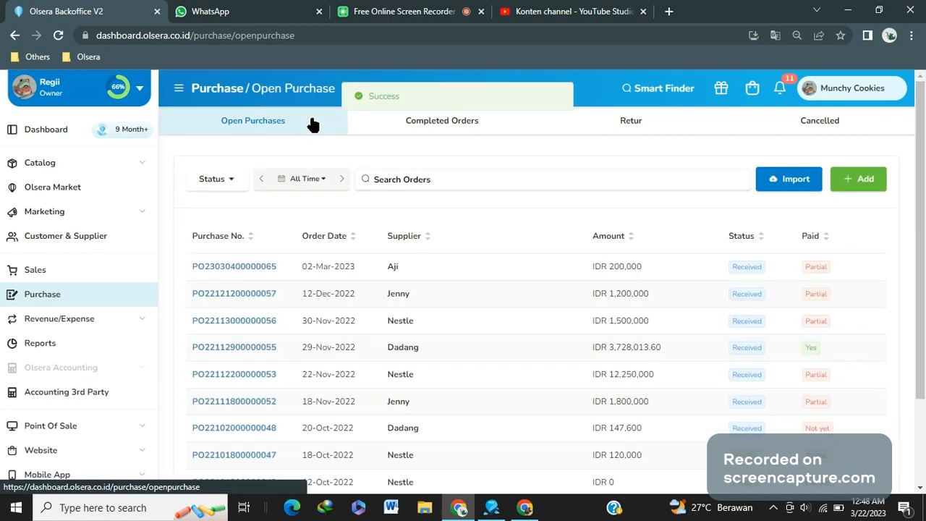
click(423, 128)
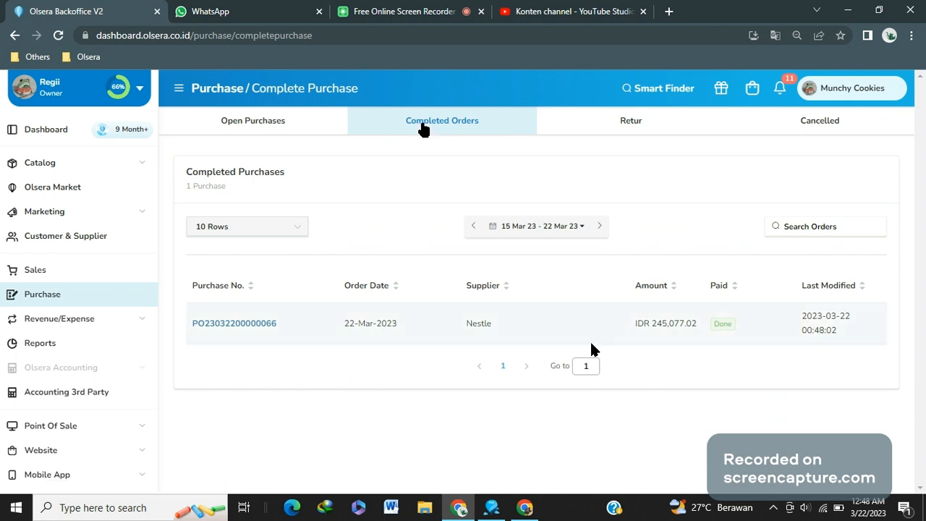
click(299, 121)
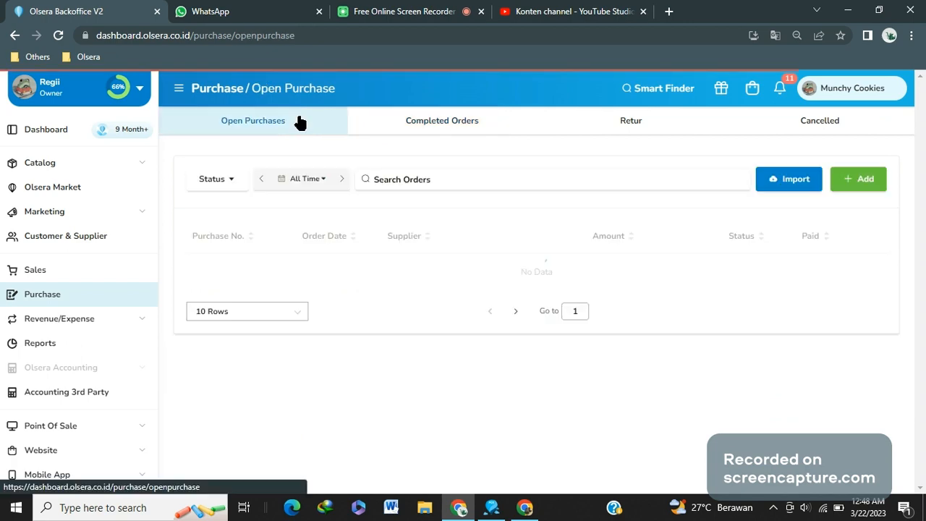
scroll(608, 278, down, 2)
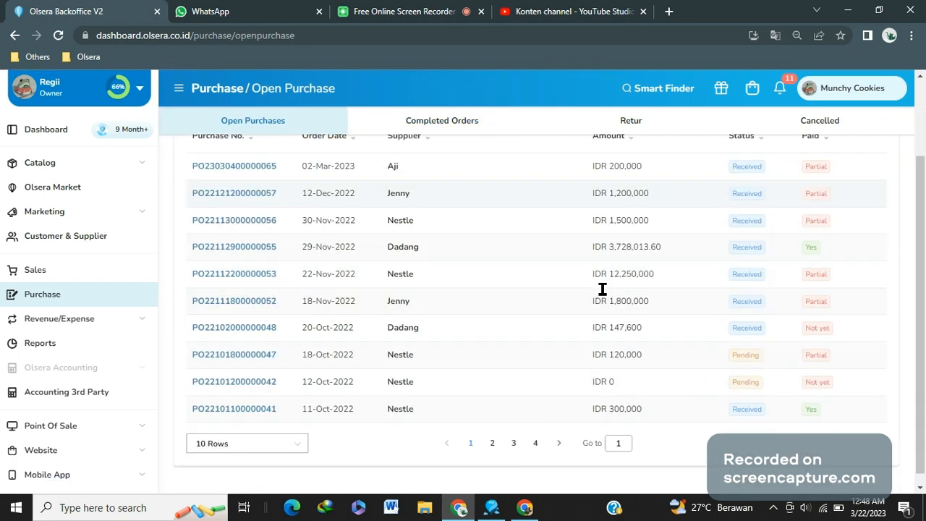
scroll(602, 289, down, 1)
scroll(602, 288, up, 3)
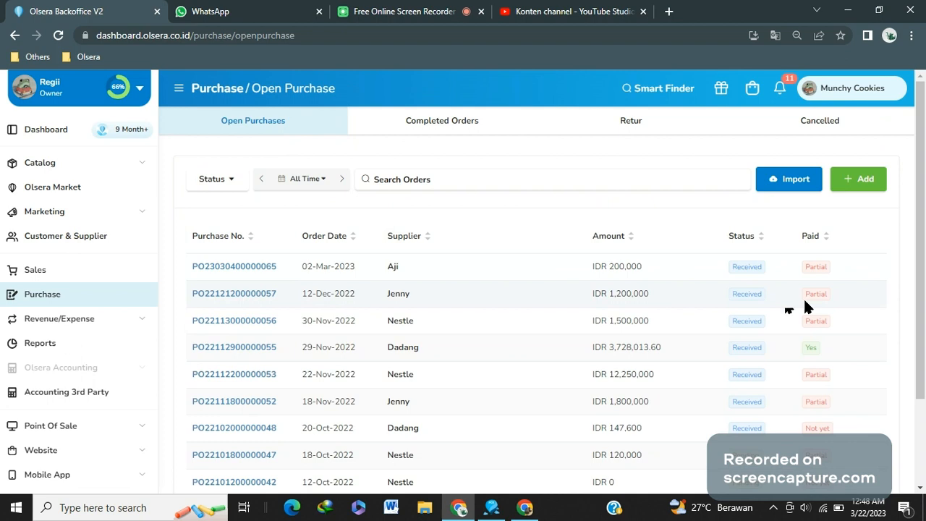
click(506, 120)
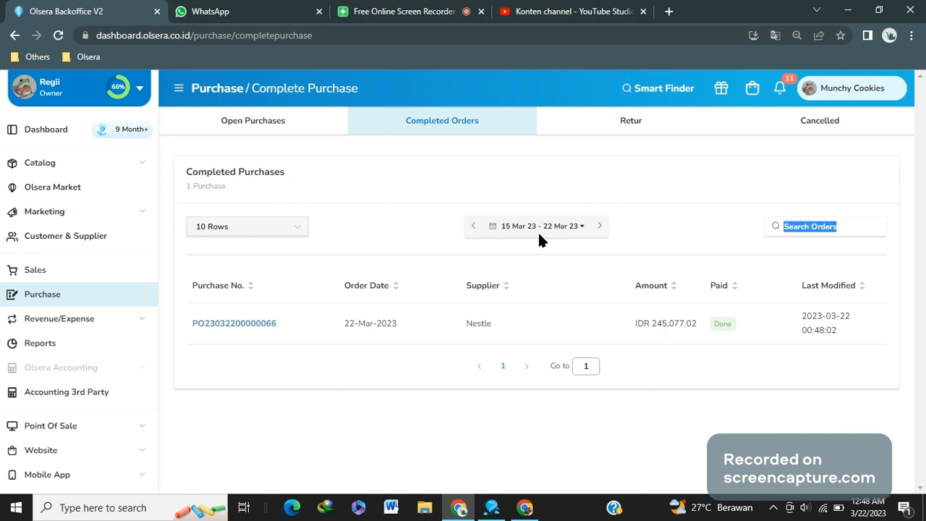
click(539, 229)
click(845, 258)
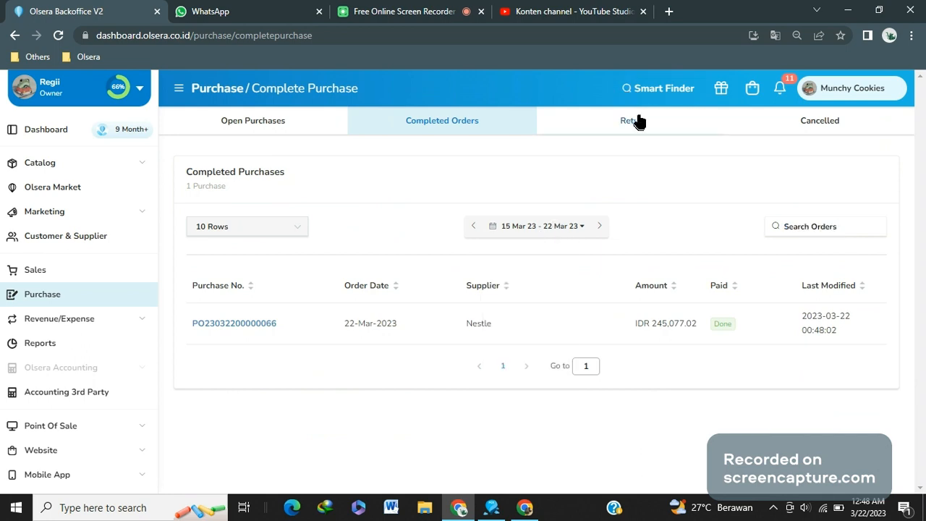
click(638, 122)
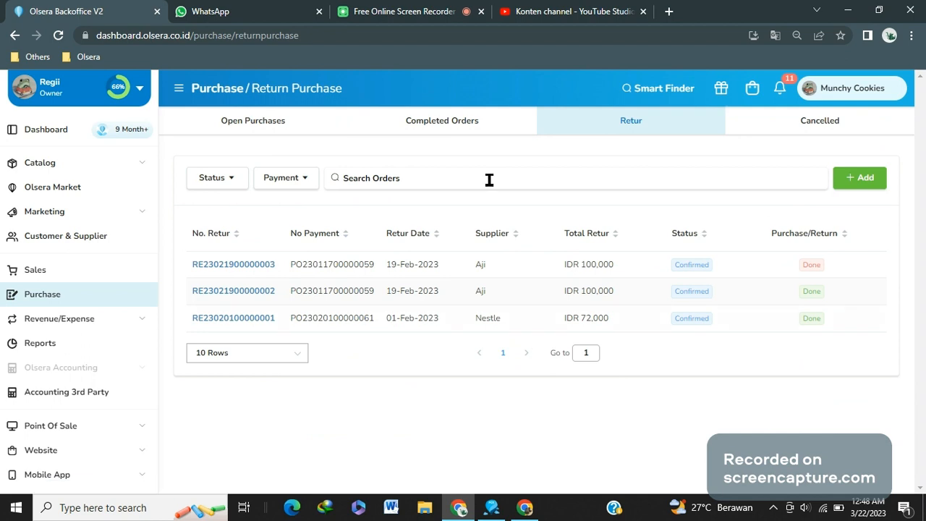
click(459, 133)
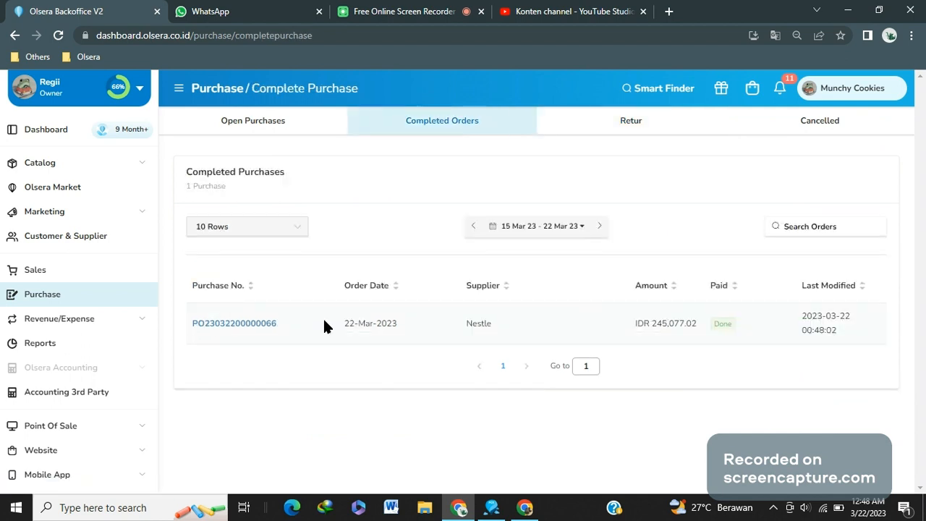
drag(325, 325, 197, 326)
click(195, 327)
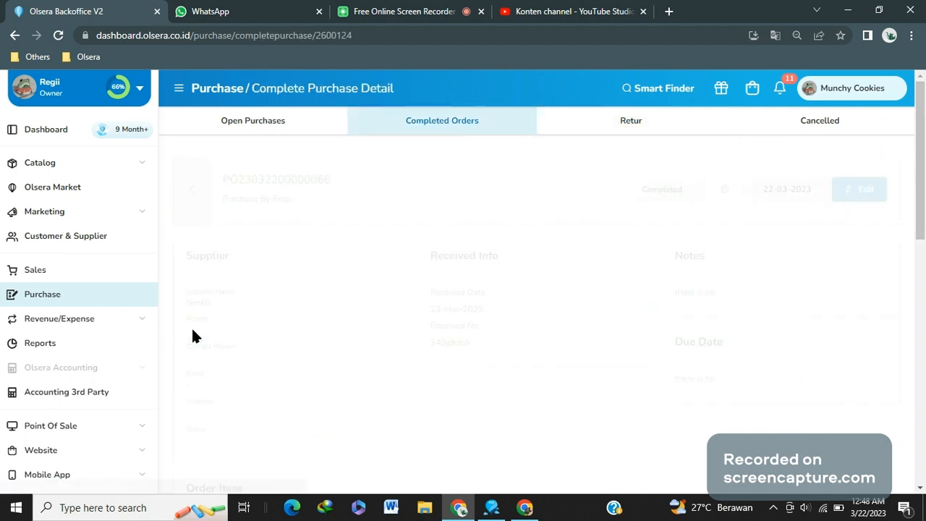
double_click(314, 182)
key(ctrl+c)
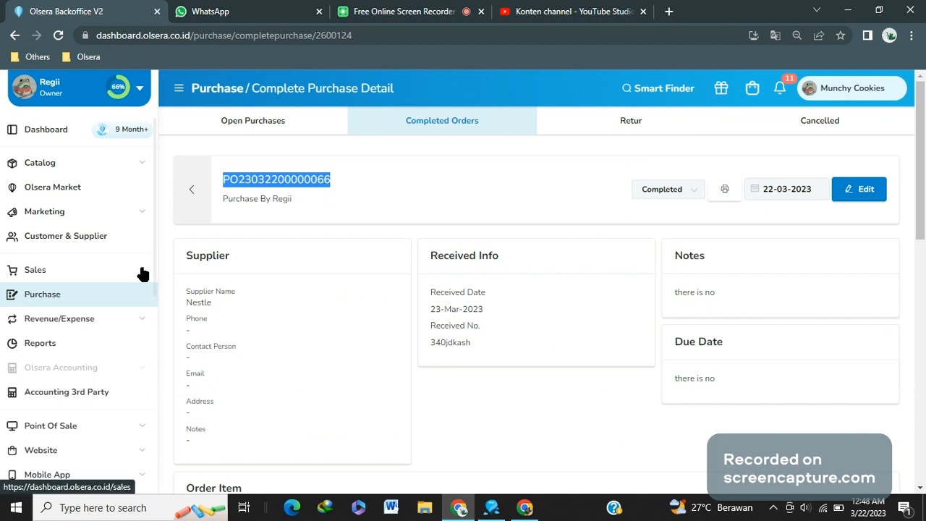
click(615, 135)
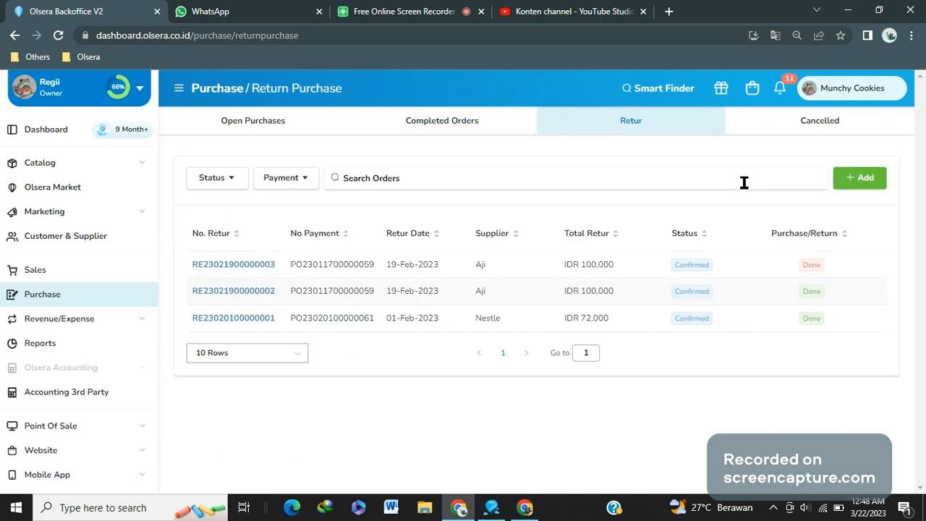
click(867, 180)
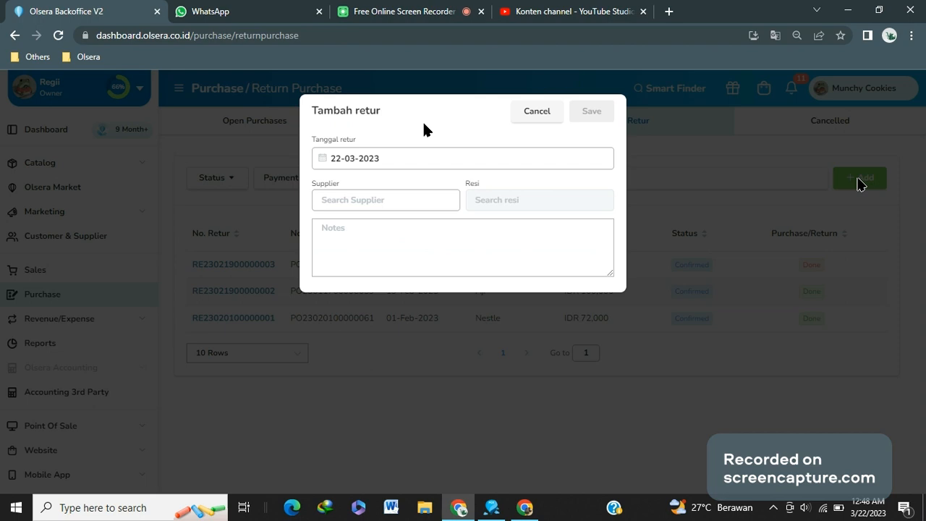
click(392, 200)
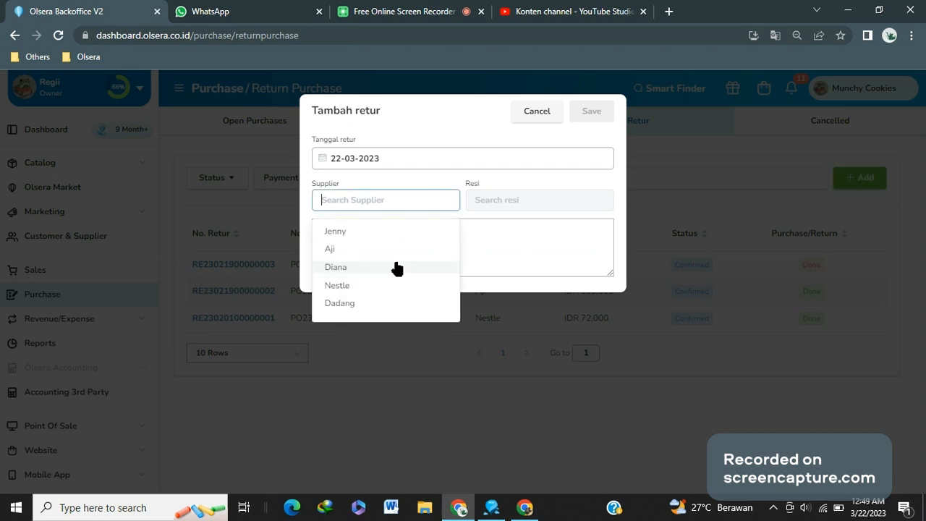
click(380, 286)
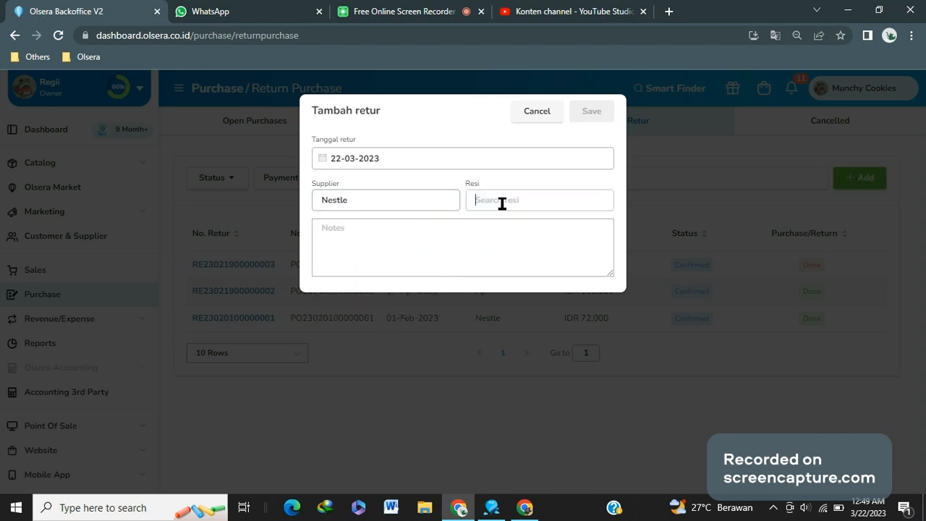
key(ctrl+v)
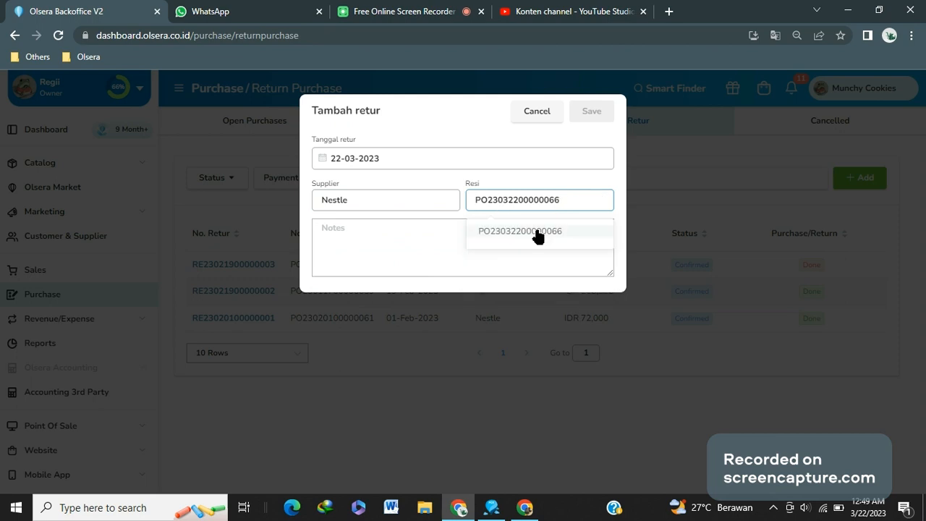
click(537, 231)
click(587, 116)
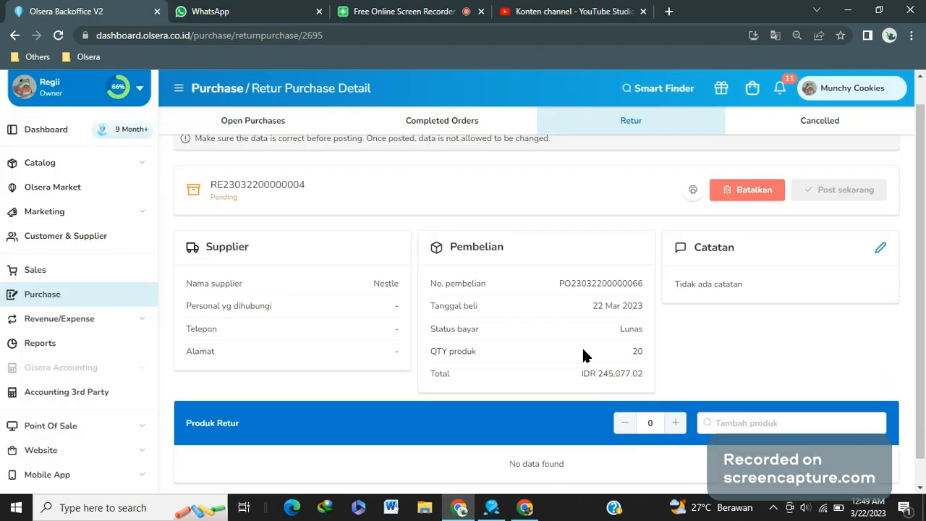
Add Coca Cola - 75ml to the return with quantity 3 and reason Goods shipped too late, then save
scroll(579, 405, down, 1)
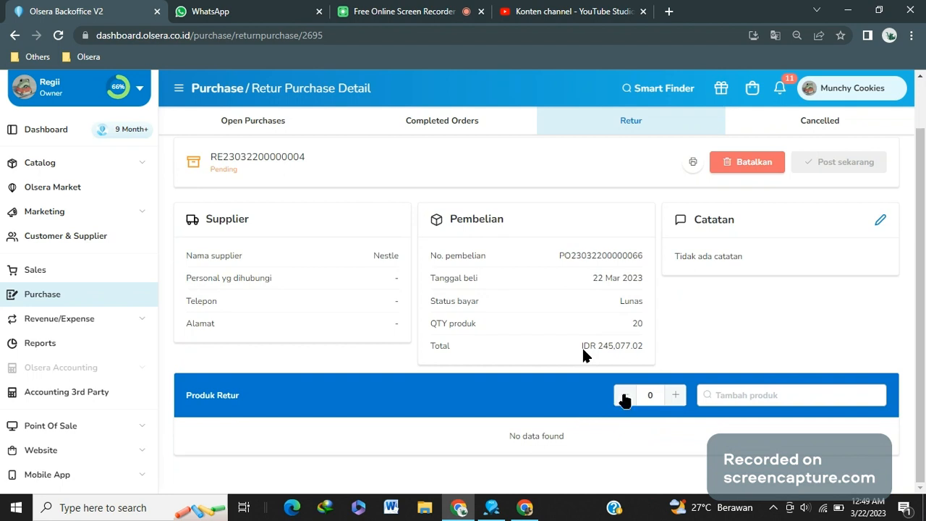
click(727, 392)
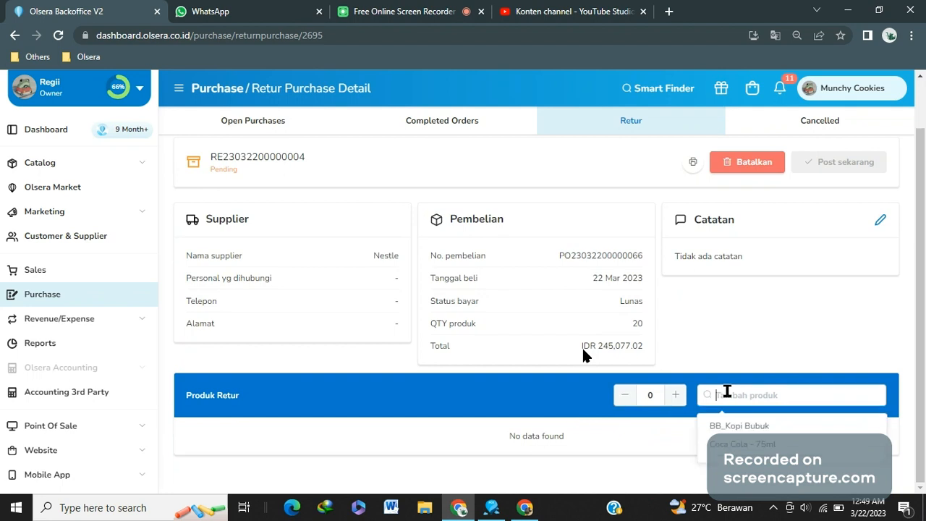
text(coc)
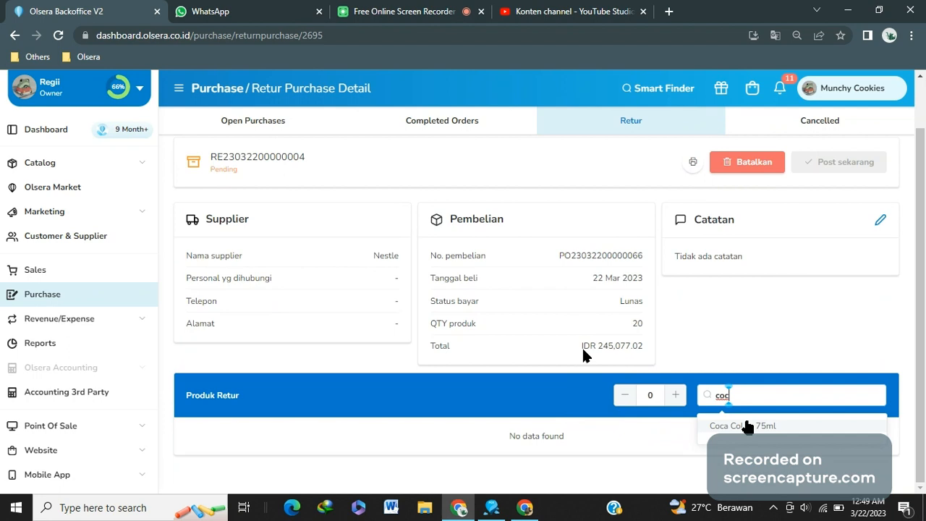
key(Return)
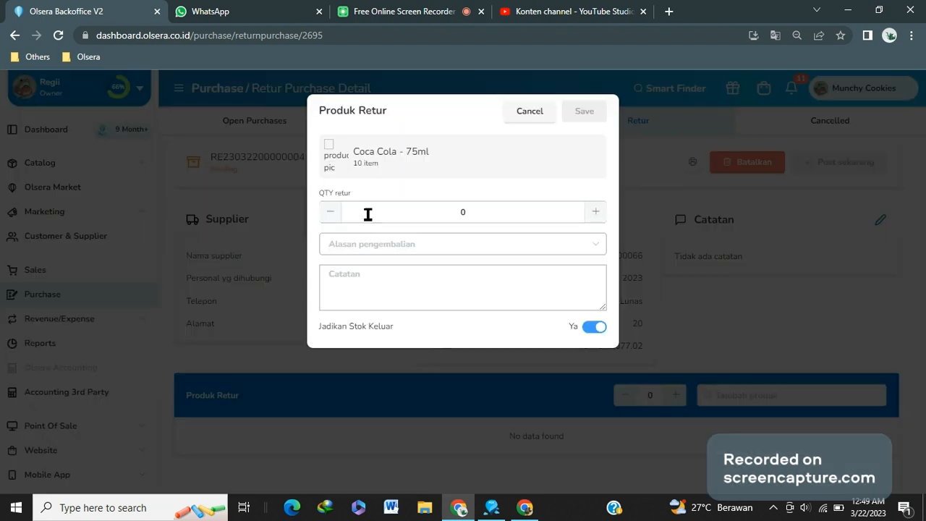
triple_click(596, 212)
click(544, 244)
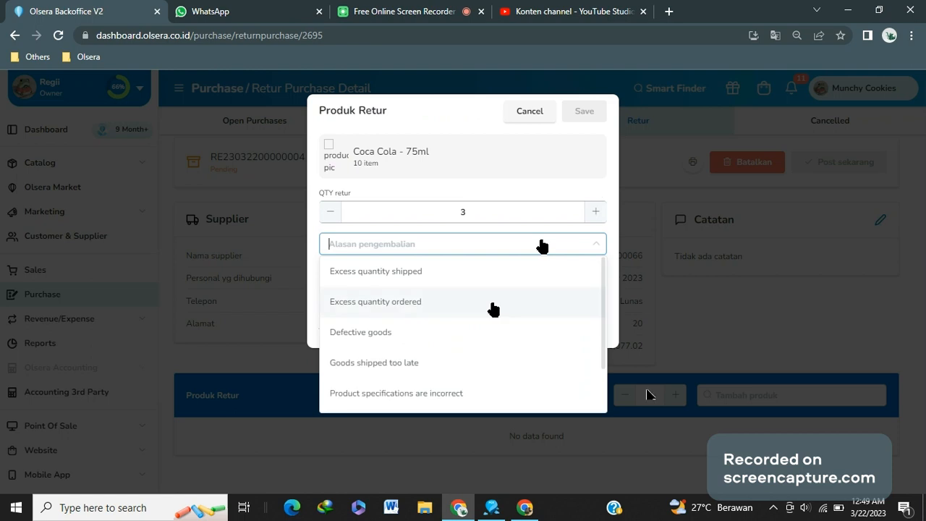
click(451, 362)
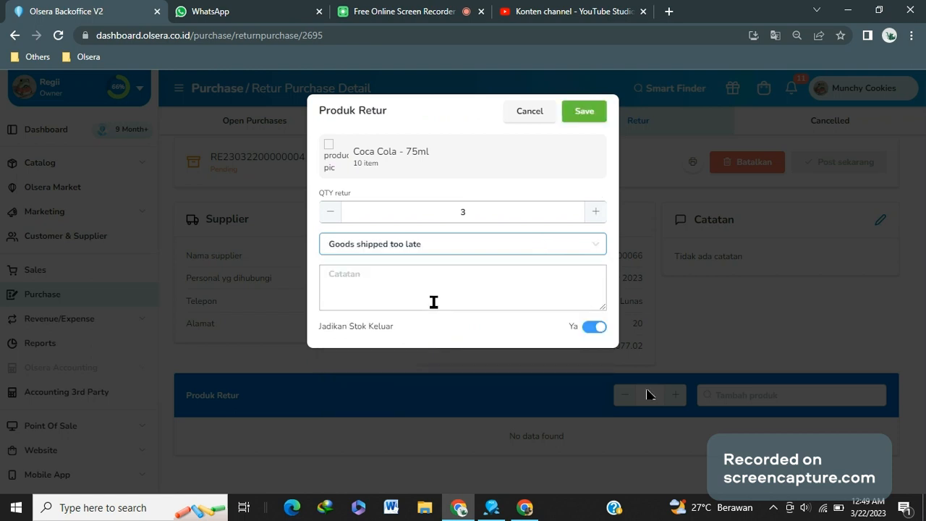
click(434, 300)
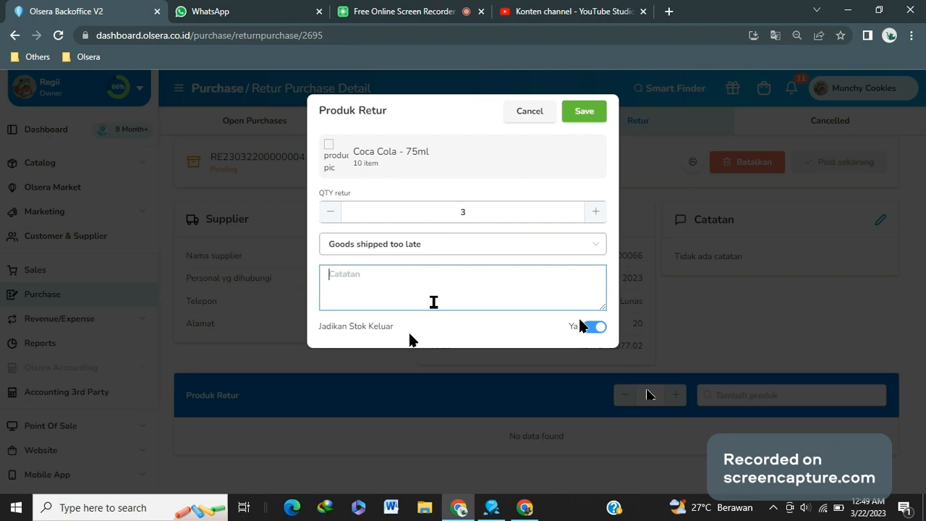
click(588, 111)
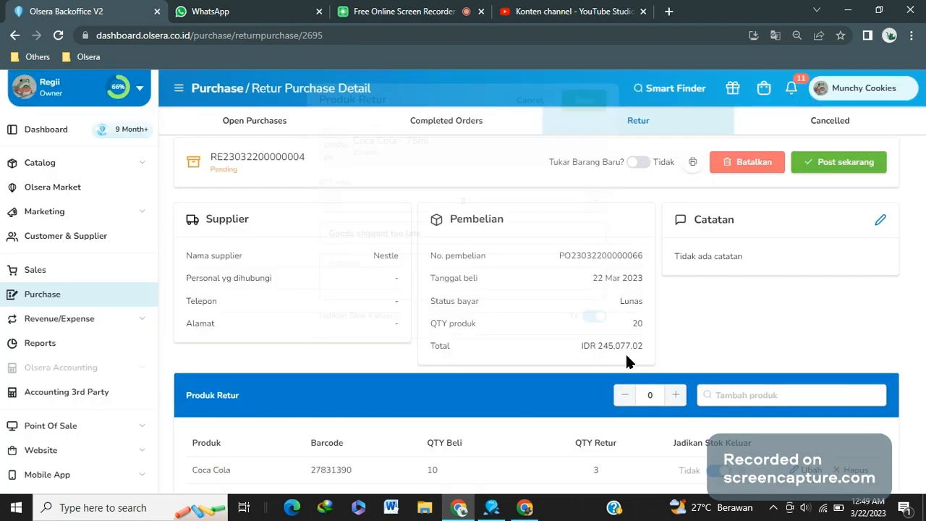
Post the return
scroll(626, 361, down, 3)
scroll(627, 362, up, 4)
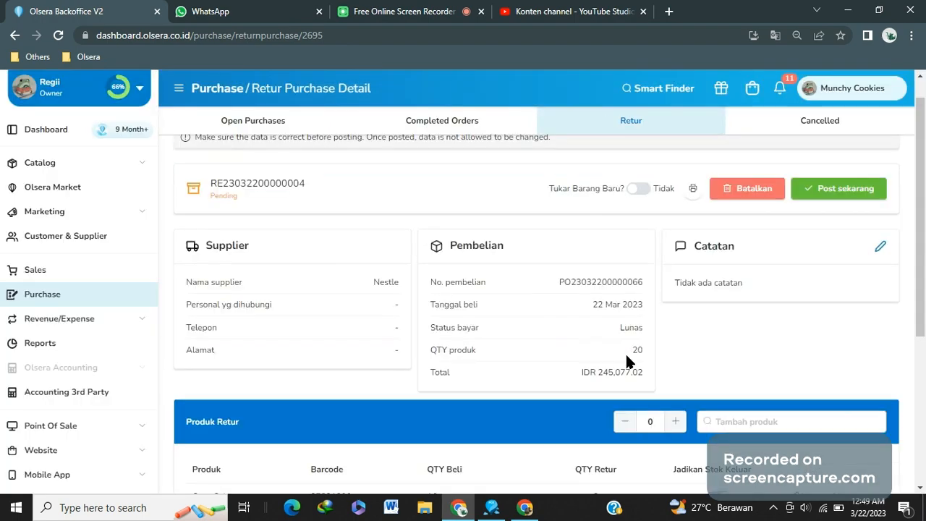
scroll(626, 362, down, 3)
scroll(723, 347, up, 4)
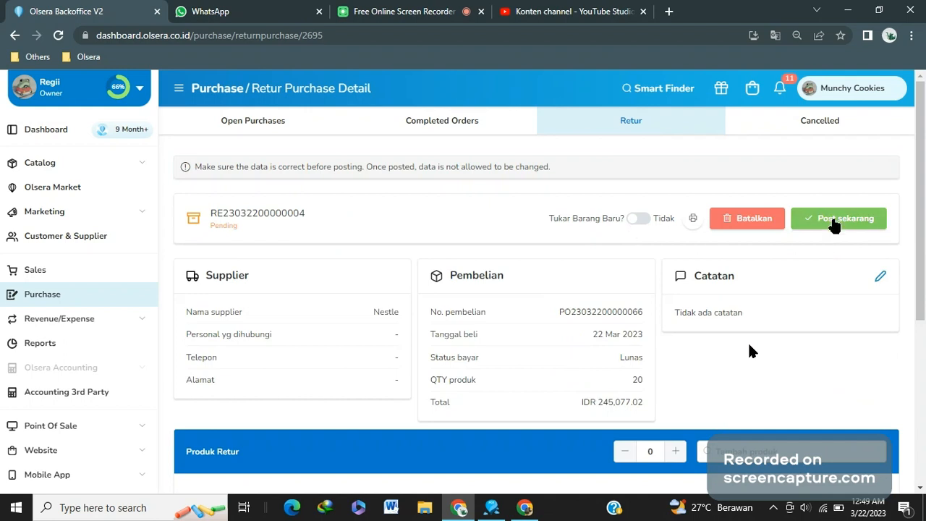
click(833, 220)
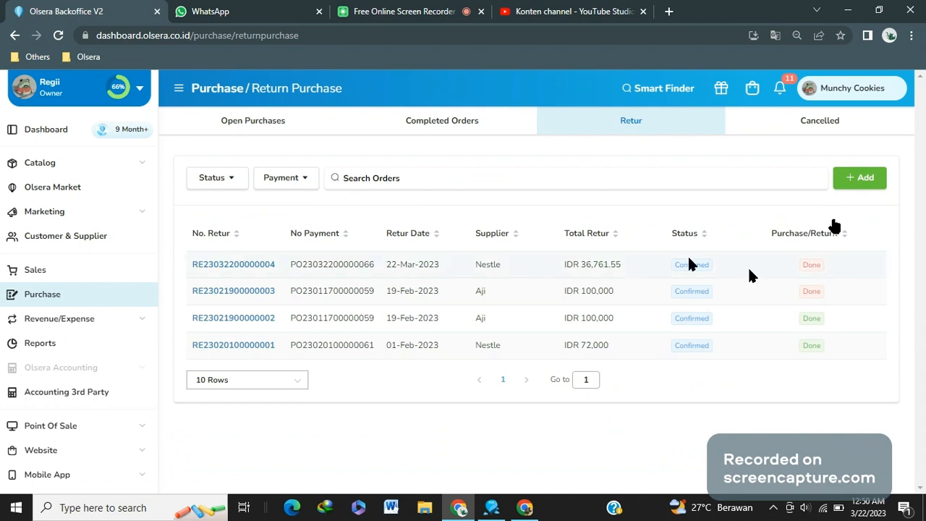
click(249, 265)
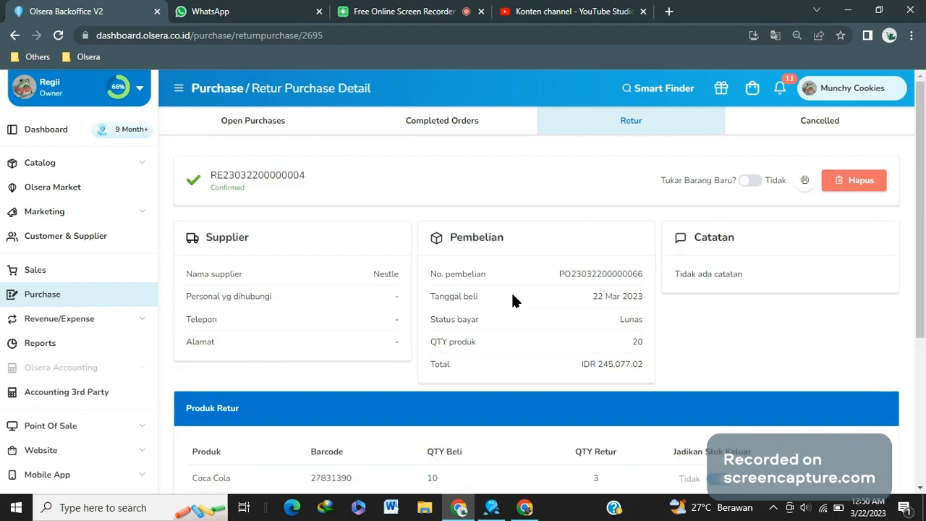
scroll(512, 300, down, 3)
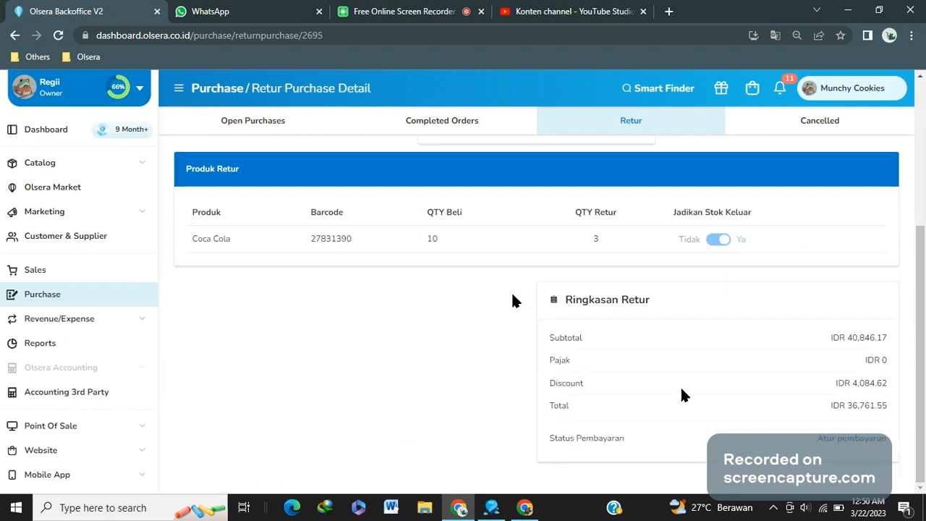
click(834, 436)
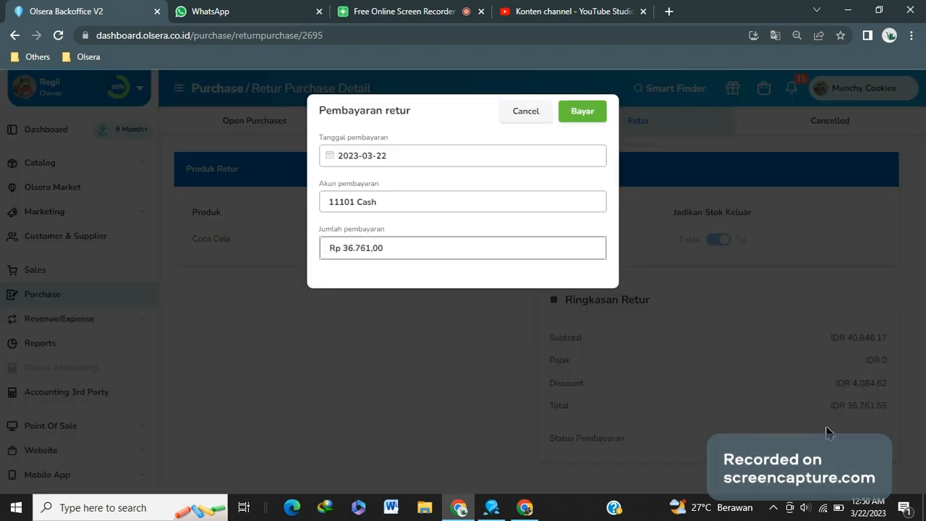
click(598, 111)
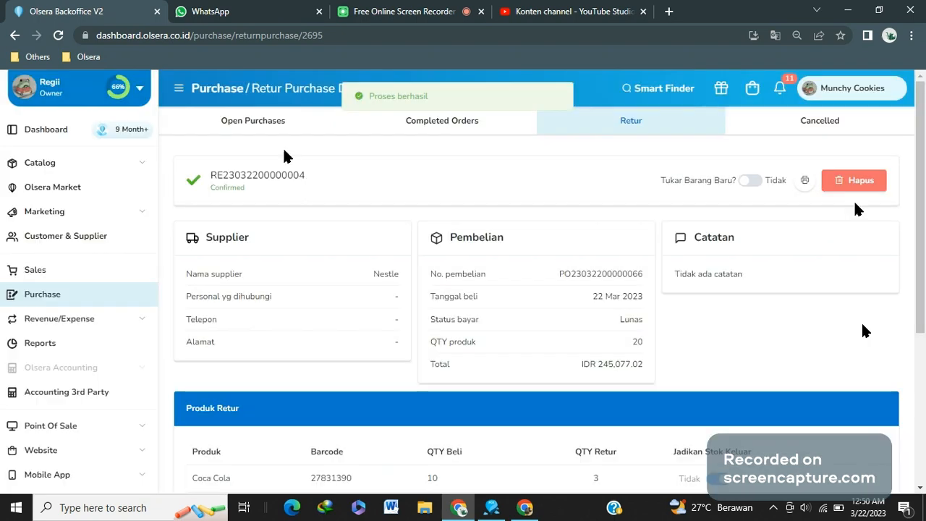
click(640, 129)
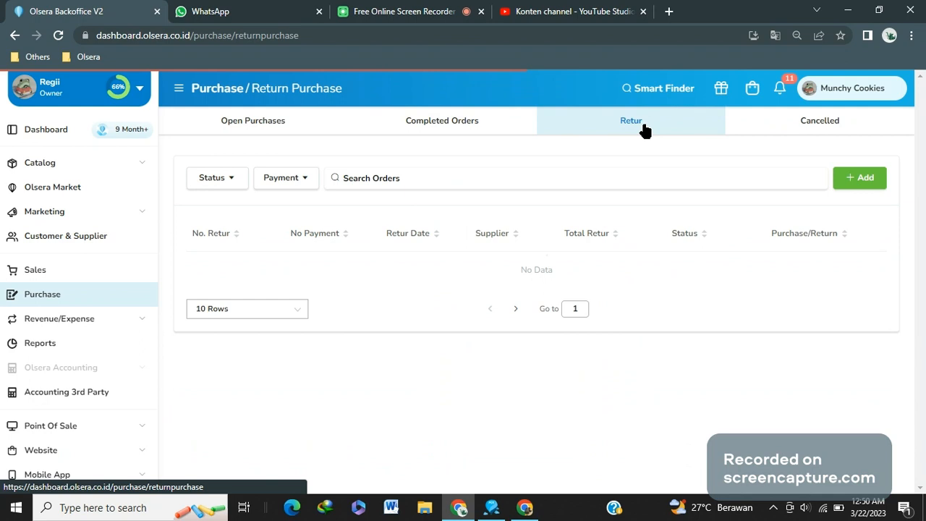
click(827, 122)
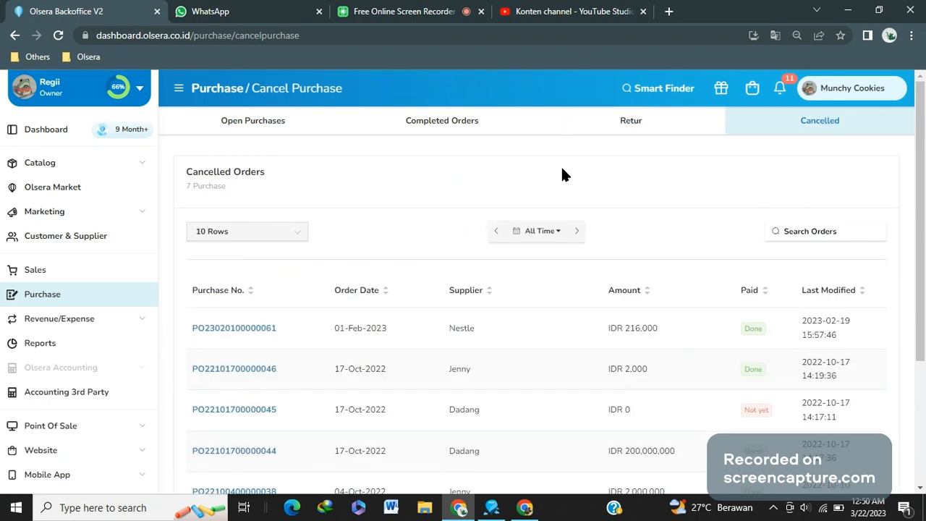
click(298, 130)
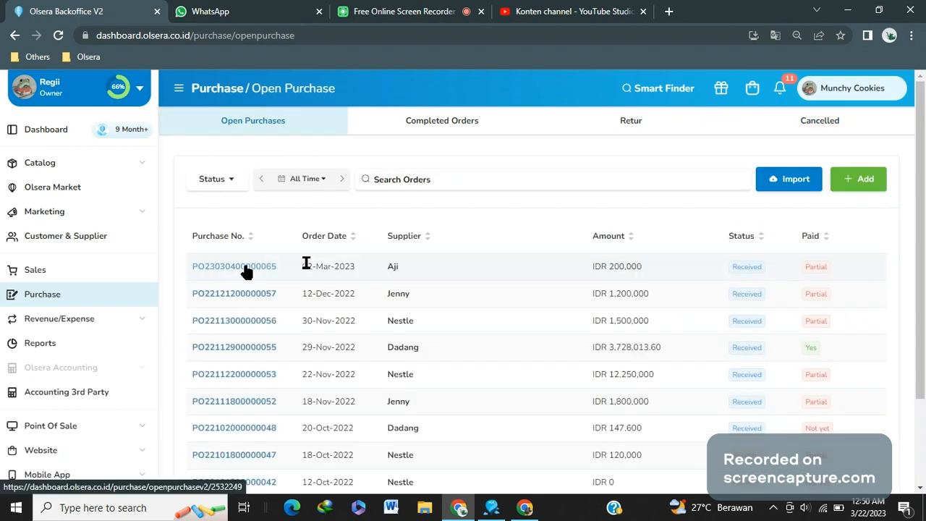
click(247, 269)
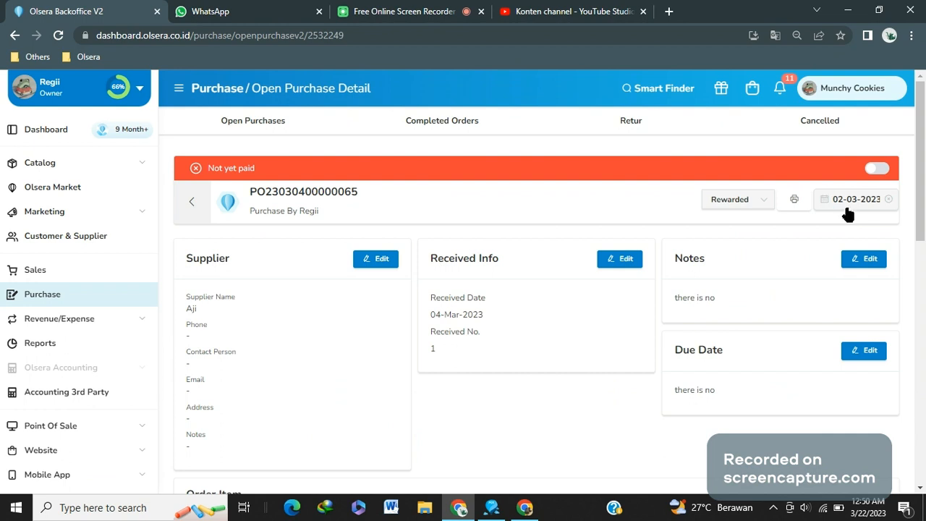
scroll(717, 230, down, 10)
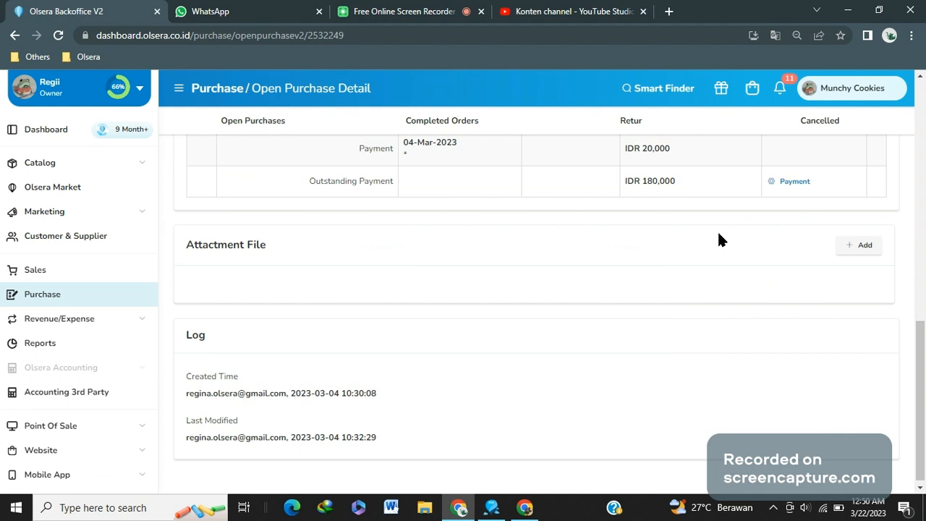
scroll(717, 230, up, 10)
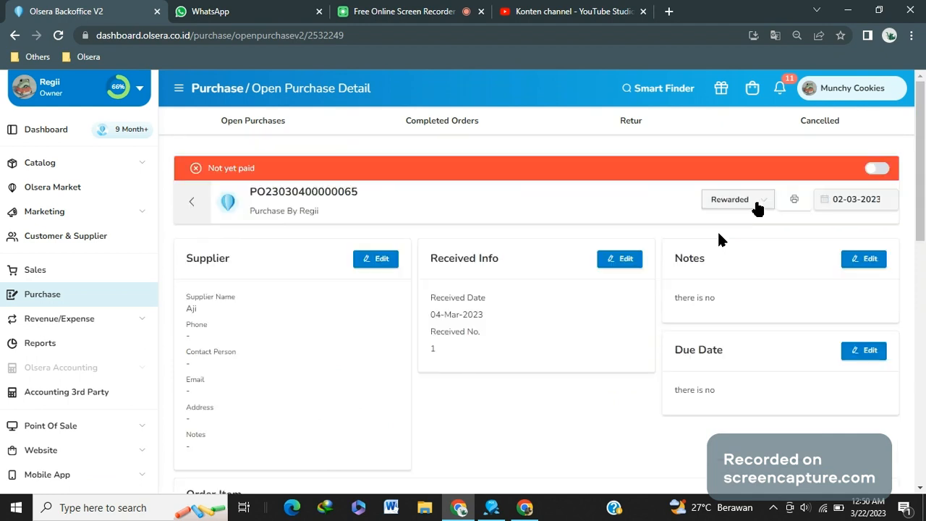
Switch the active store to Lily Pro and open its Open Purchases list
click(853, 89)
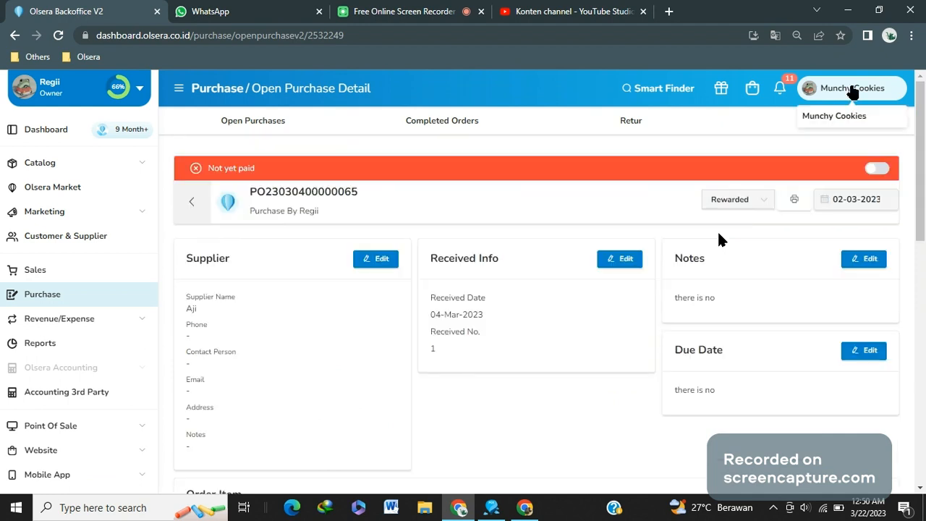
key(ctrl+f)
text(lil)
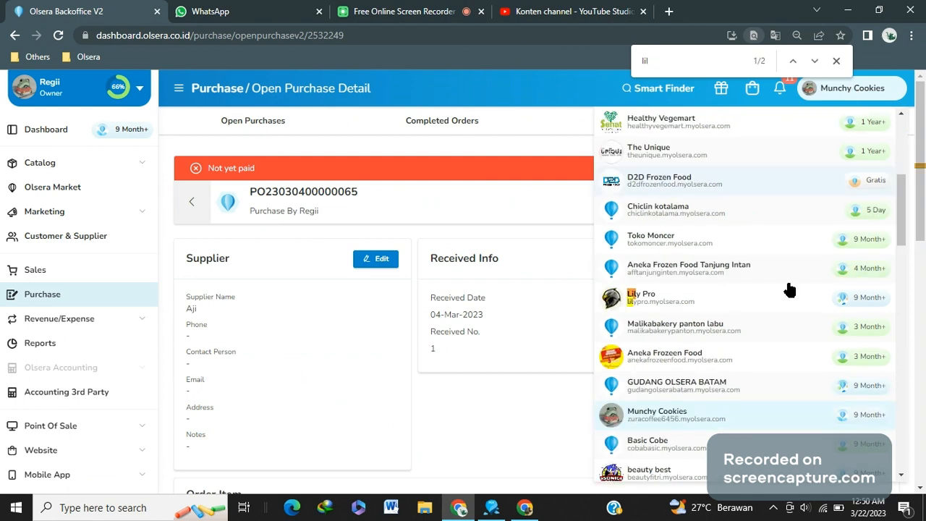
click(770, 299)
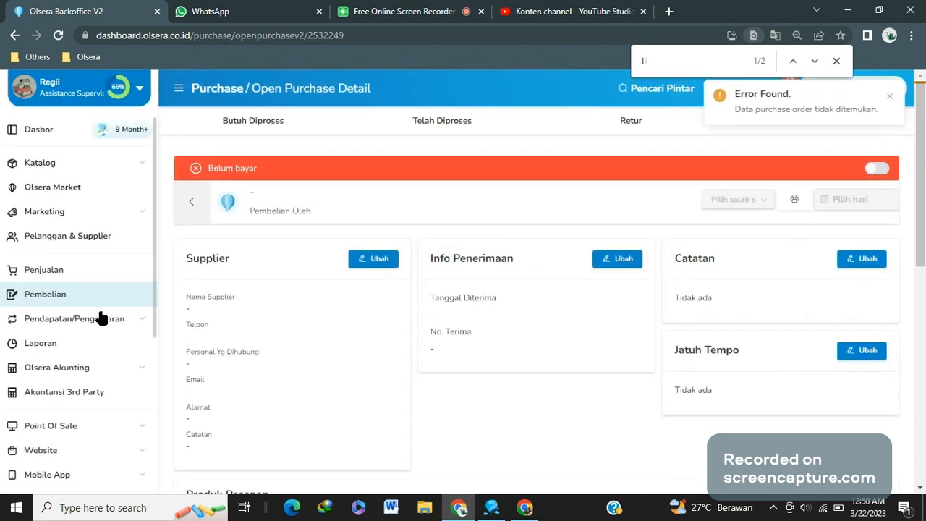
click(253, 121)
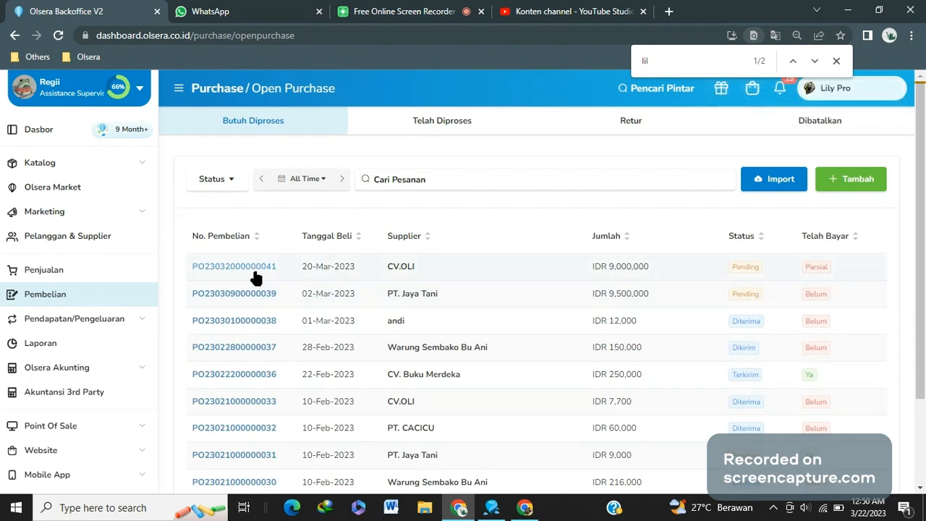
click(255, 276)
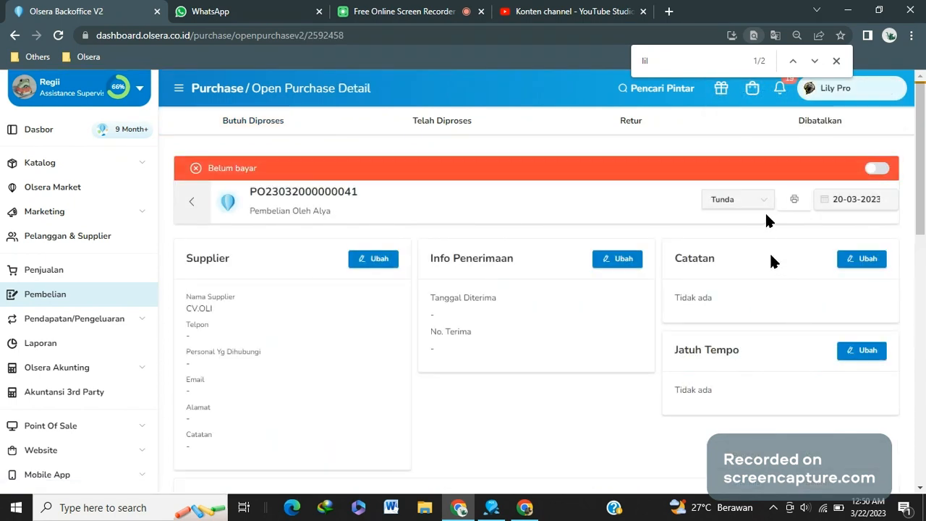
click(764, 200)
scroll(726, 305, down, 1)
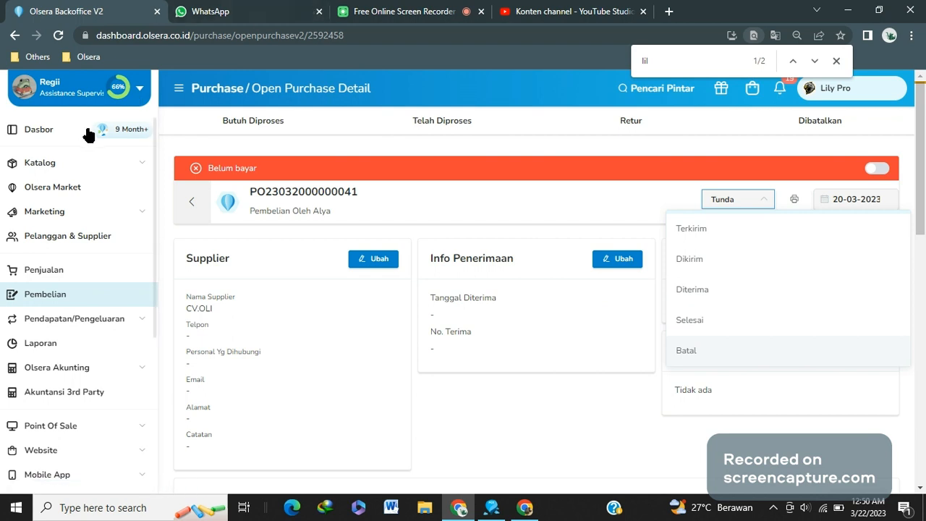
click(836, 61)
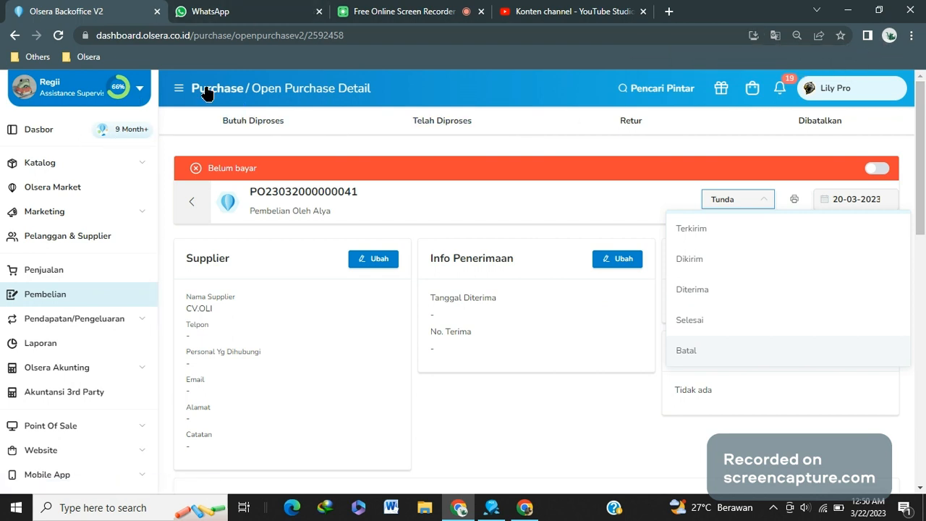
Switch the active store to Munchy Cookies by searching the store list for munchy
click(836, 91)
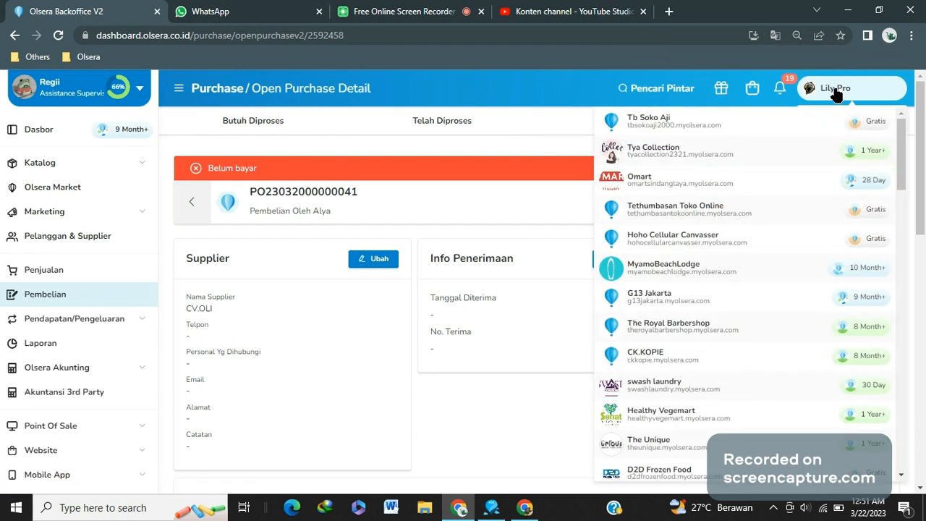
key(ctrl+f)
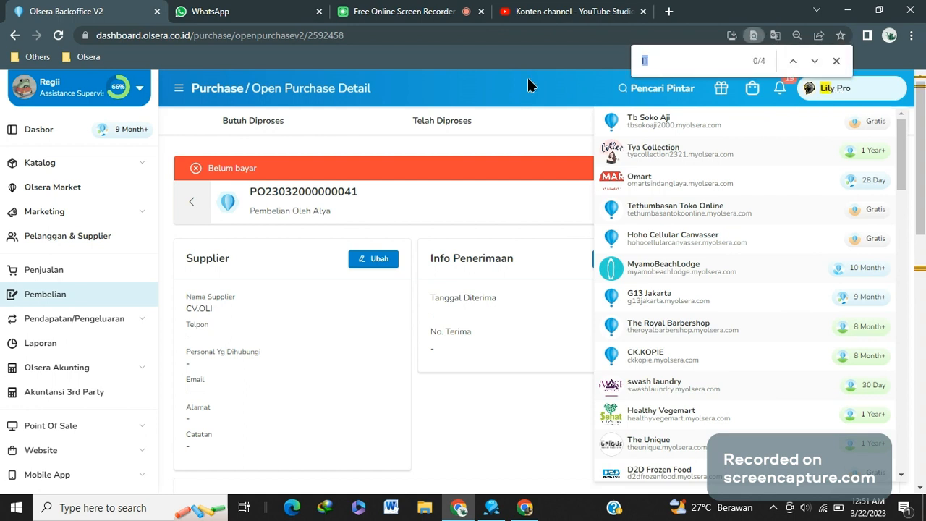
text(munchy)
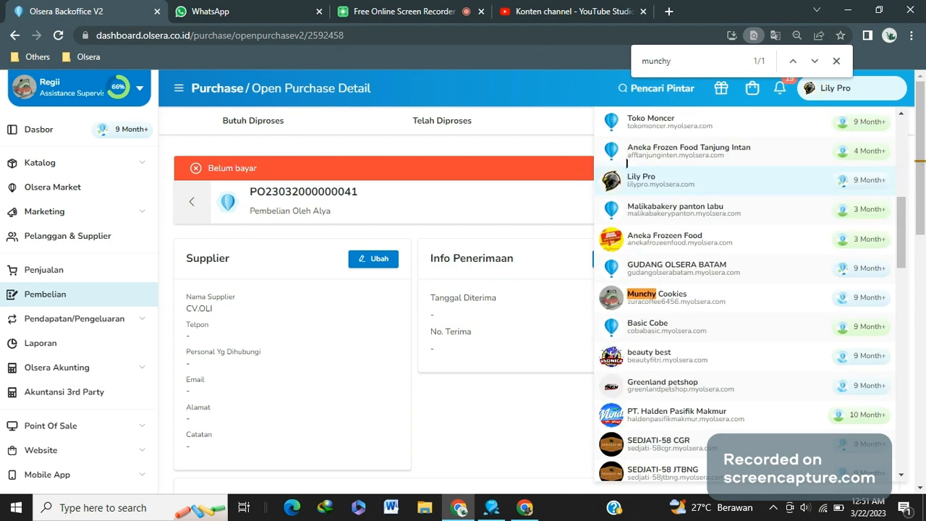
click(646, 281)
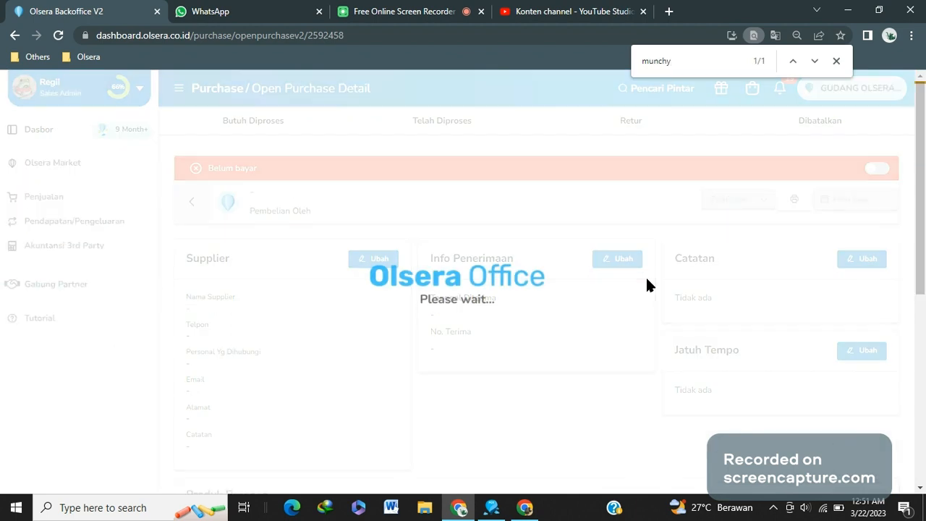
click(279, 133)
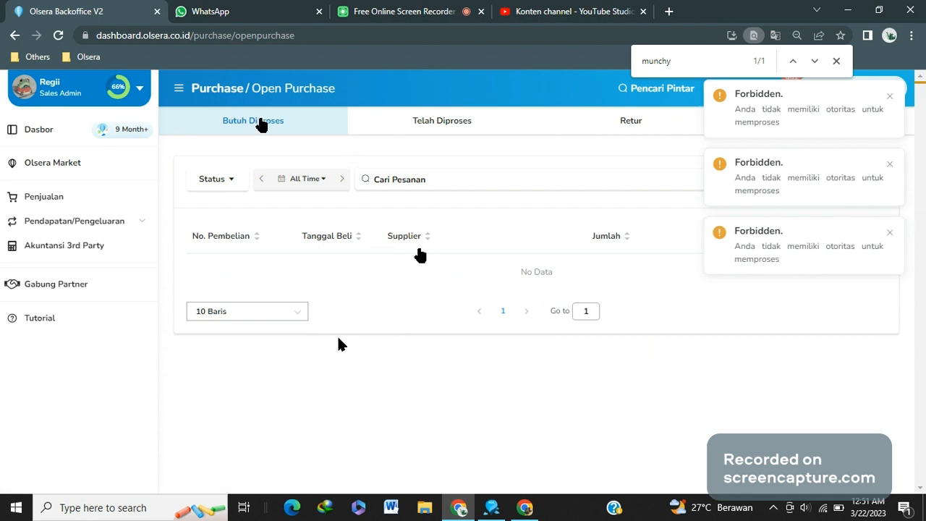
click(892, 99)
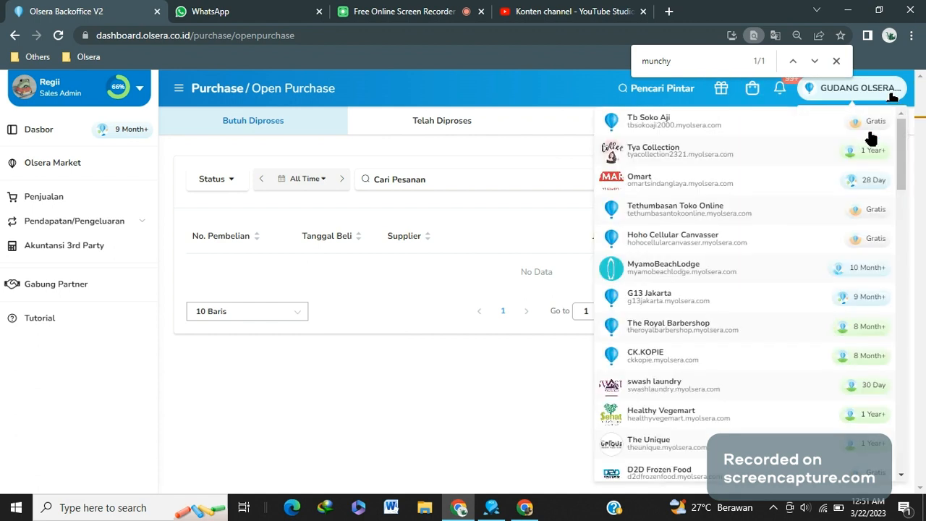
click(718, 70)
key(Return)
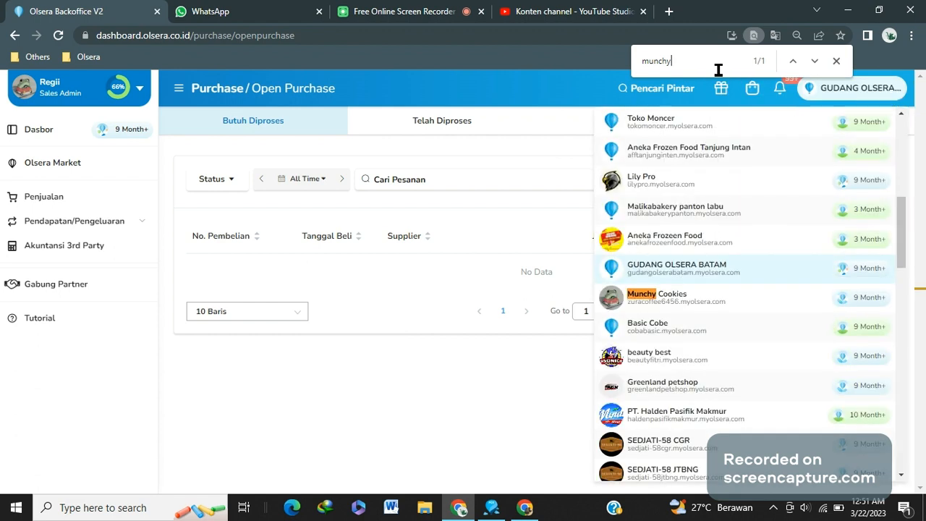
click(677, 310)
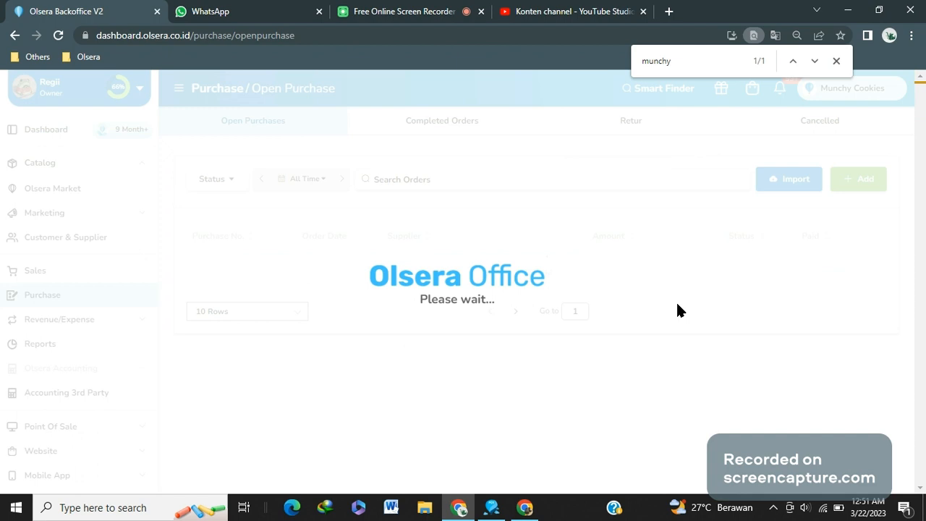
click(213, 269)
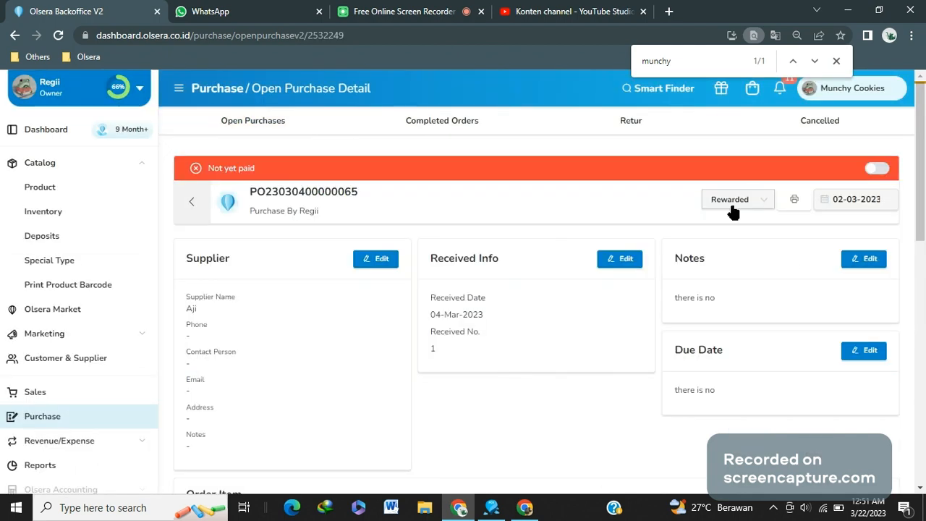
click(733, 204)
click(725, 354)
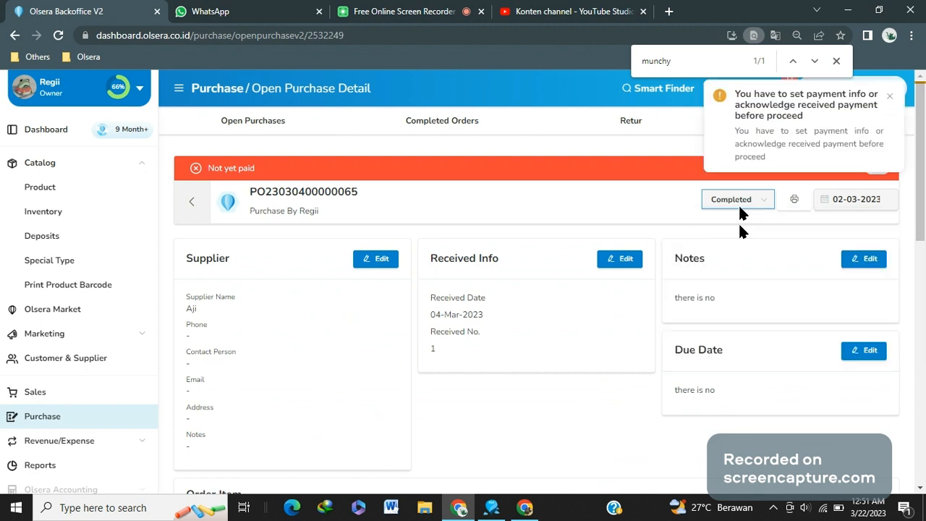
click(739, 206)
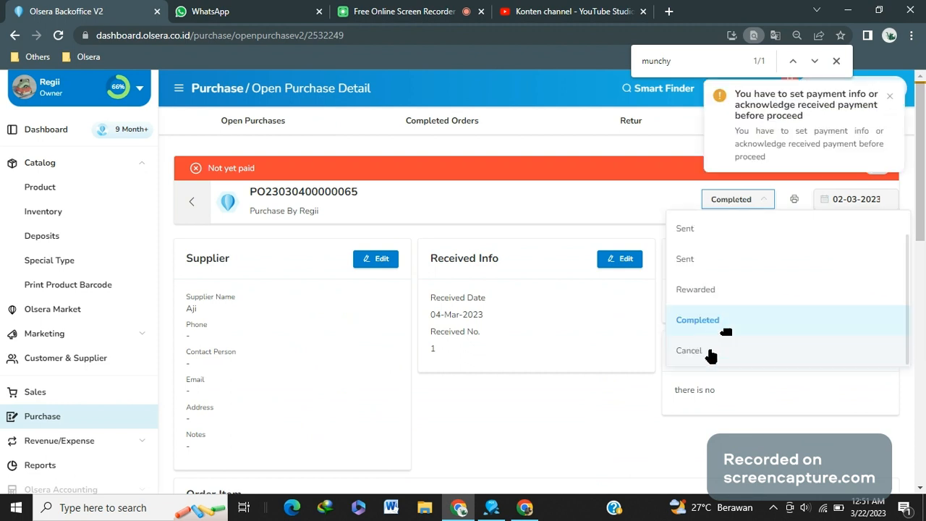
click(711, 354)
click(890, 99)
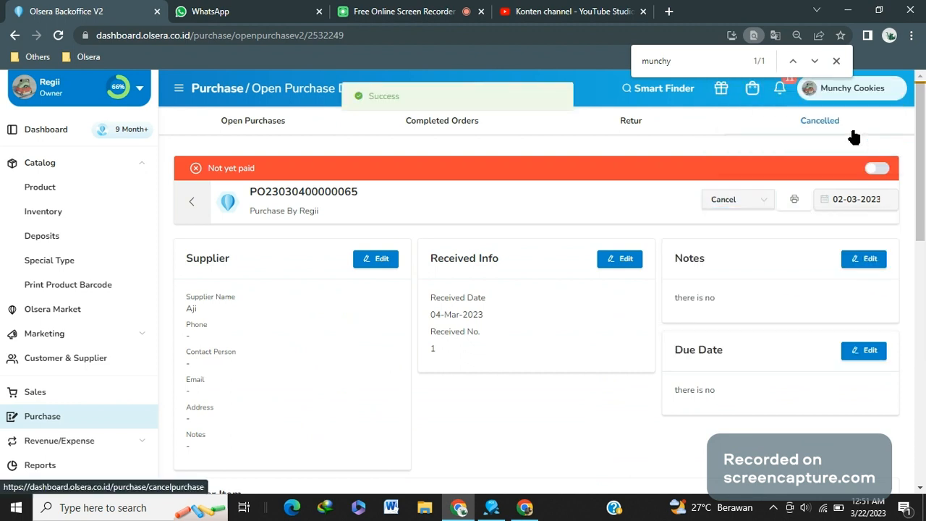
Open the Cancelled purchases list to review the cancelled order
click(844, 130)
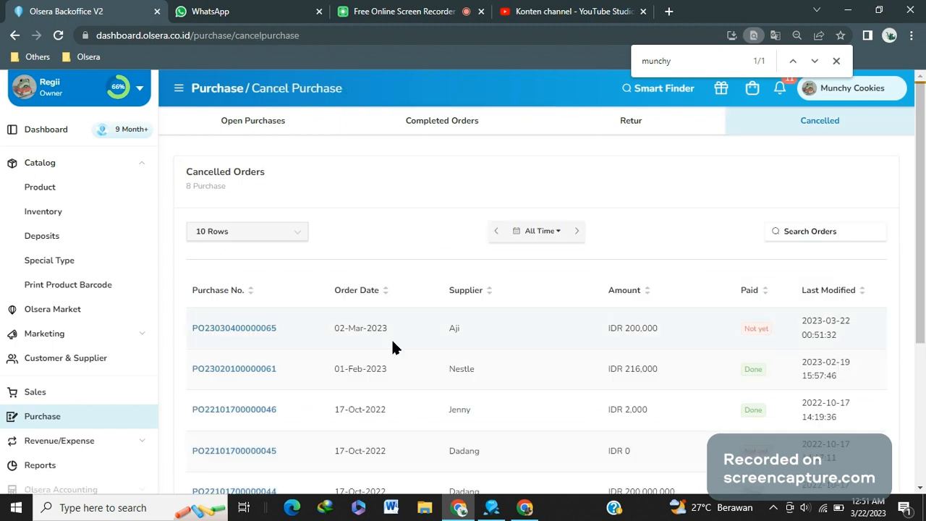
click(836, 62)
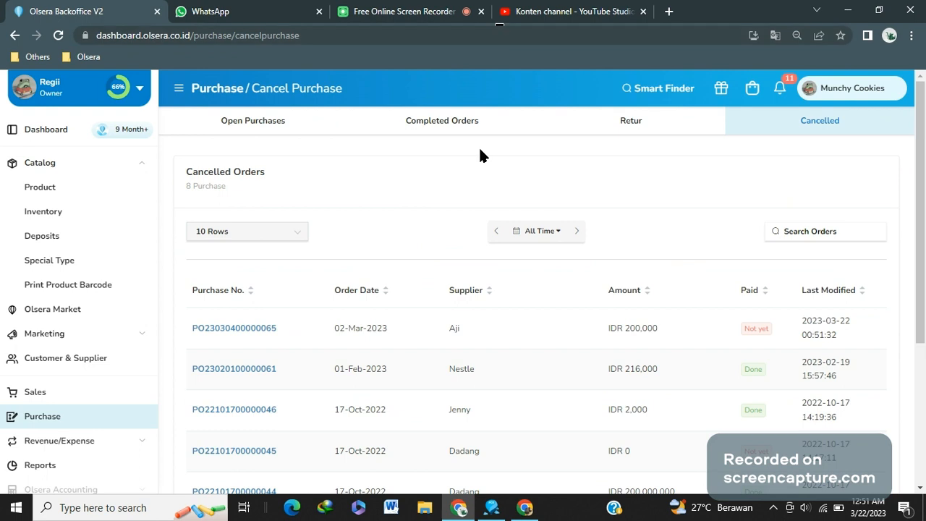